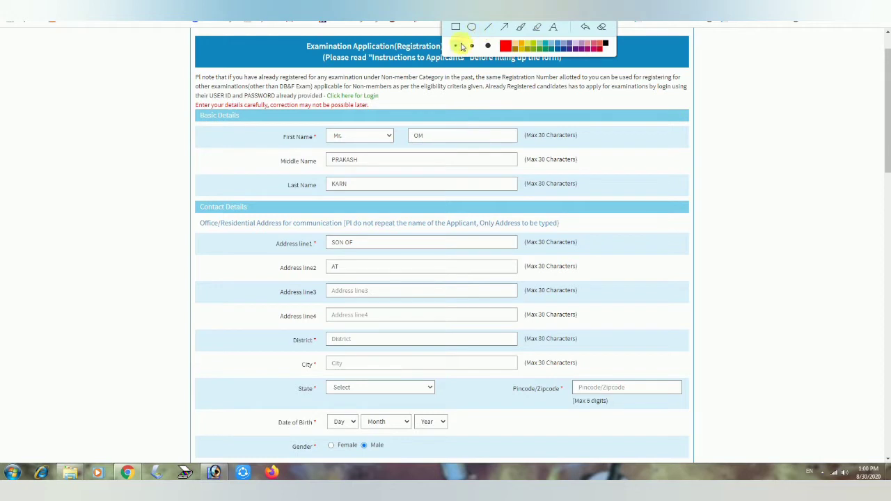
# Outline the filled-in first, middle and last name fields under Basic Details with red rectangles.
pyautogui.moveTo(403, 127); pyautogui.dragTo(520, 145)
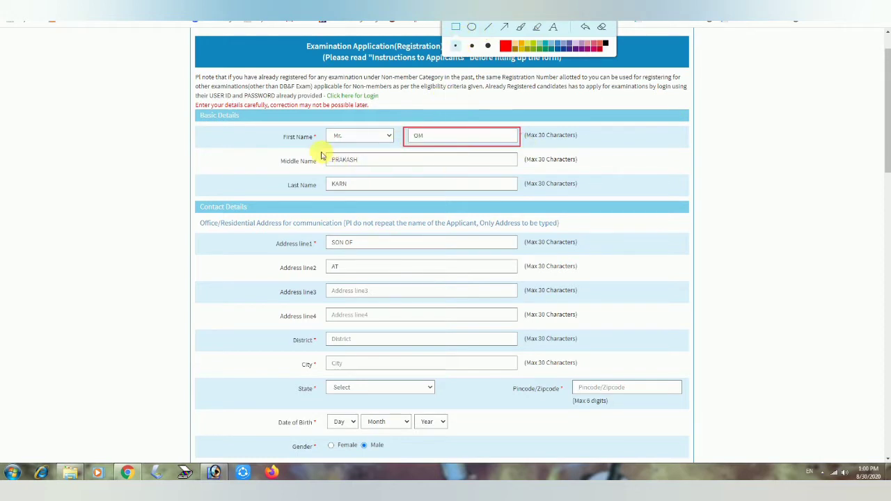
pyautogui.moveTo(321, 151); pyautogui.dragTo(411, 167)
pyautogui.moveTo(319, 175)
pyautogui.mouseDown()
pyautogui.moveTo(329, 188)
pyautogui.moveTo(396, 193)
pyautogui.mouseUp()
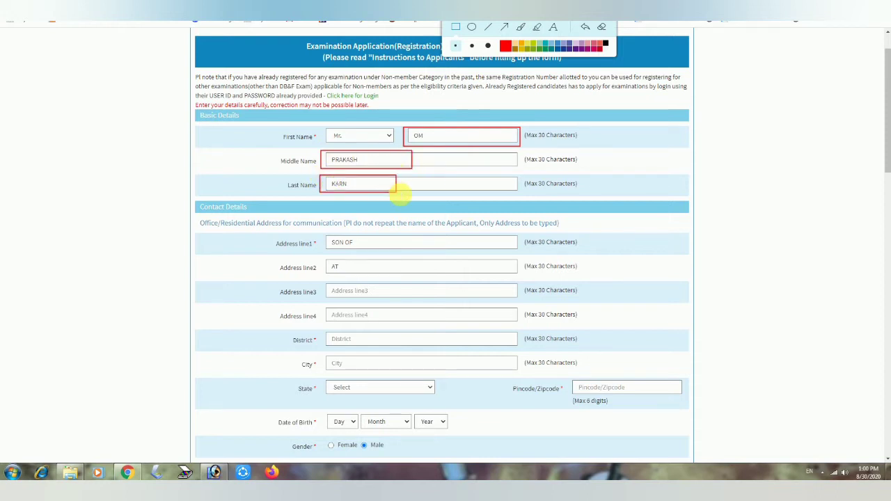
# Outline the Address line1 to line4, District, City and Pincode/Zipcode fields with red rectangles.
pyautogui.moveTo(321, 234)
pyautogui.mouseDown()
pyautogui.moveTo(383, 259)
pyautogui.moveTo(437, 255)
pyautogui.mouseUp()
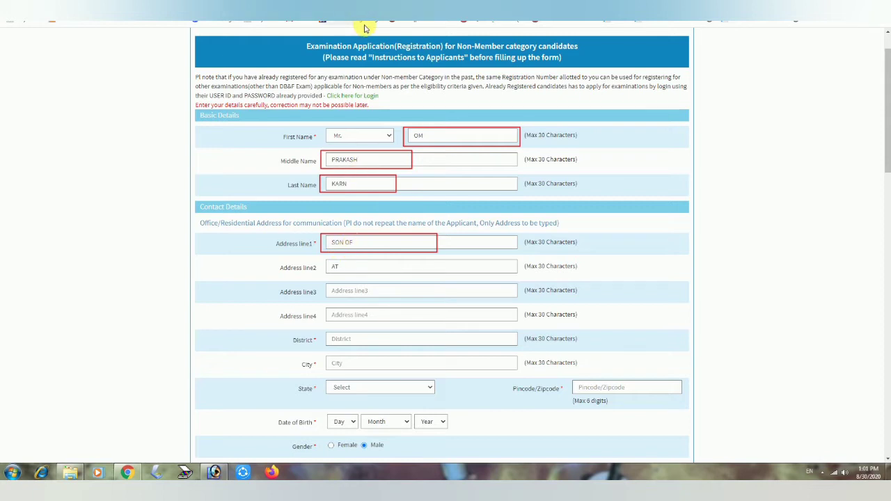
pyautogui.click(365, 245)
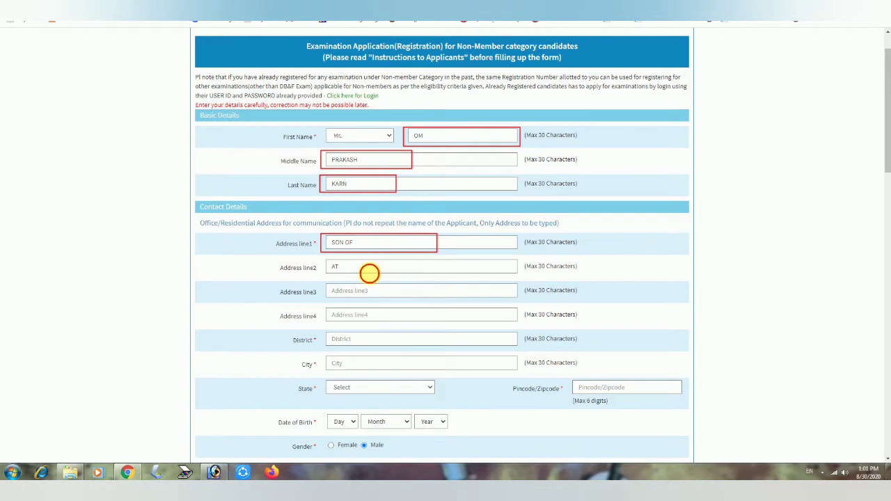
pyautogui.click(370, 271)
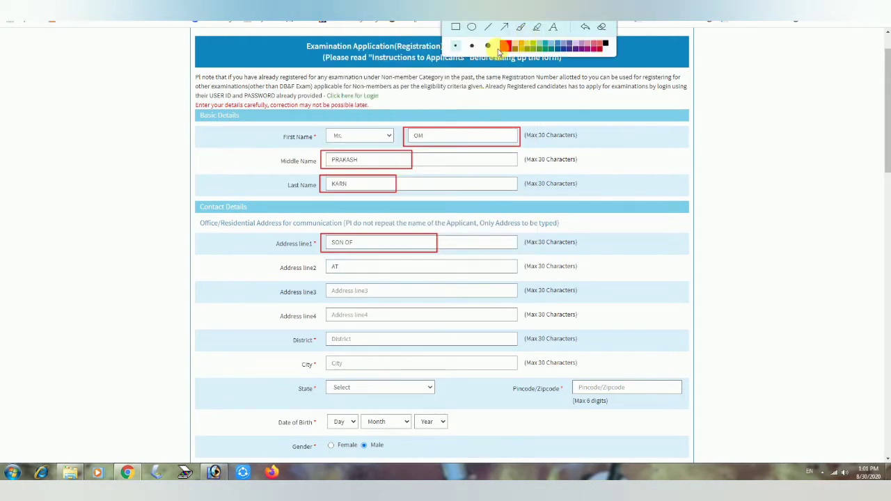
pyautogui.moveTo(320, 259)
pyautogui.mouseDown()
pyautogui.moveTo(354, 280)
pyautogui.moveTo(518, 276)
pyautogui.mouseUp()
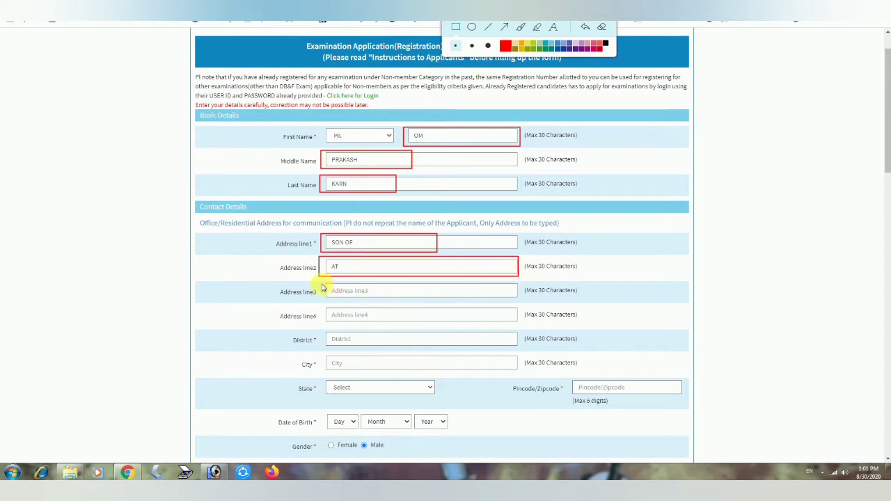
pyautogui.moveTo(321, 284)
pyautogui.mouseDown()
pyautogui.moveTo(374, 303)
pyautogui.moveTo(509, 302)
pyautogui.mouseUp()
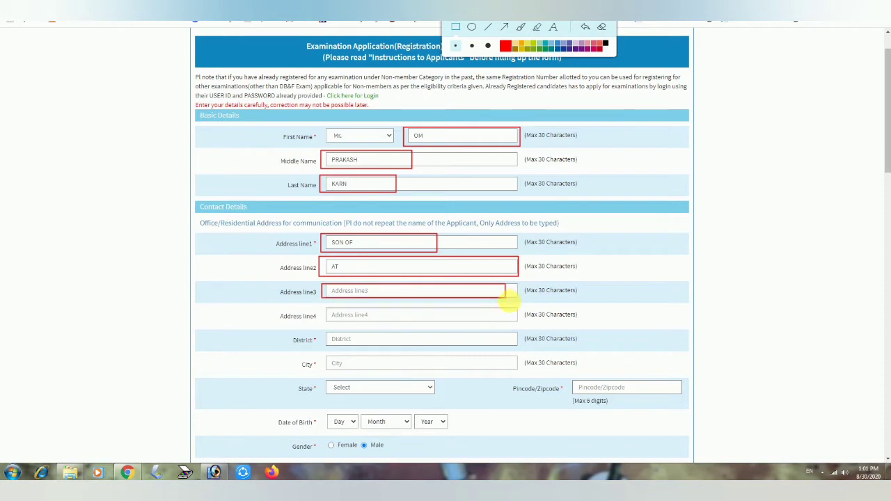
pyautogui.moveTo(316, 307)
pyautogui.mouseDown()
pyautogui.moveTo(381, 325)
pyautogui.moveTo(459, 324)
pyautogui.mouseUp()
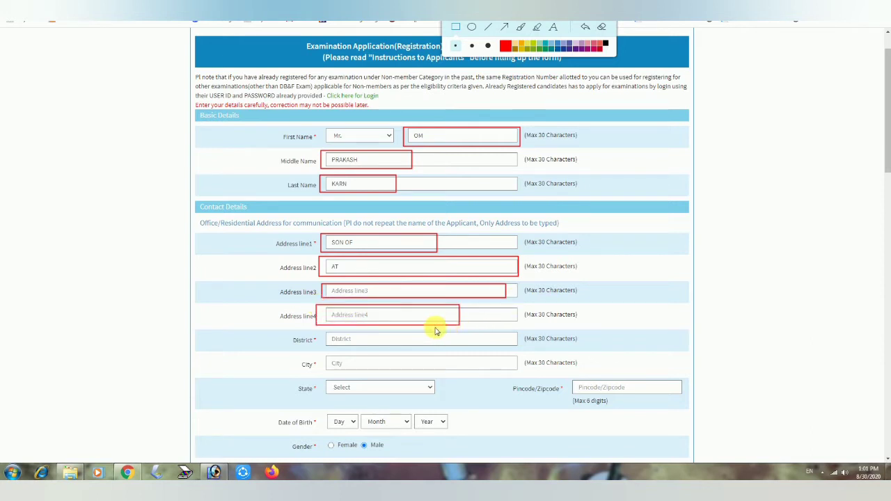
pyautogui.moveTo(319, 332)
pyautogui.mouseDown()
pyautogui.moveTo(342, 350)
pyautogui.moveTo(449, 348)
pyautogui.mouseUp()
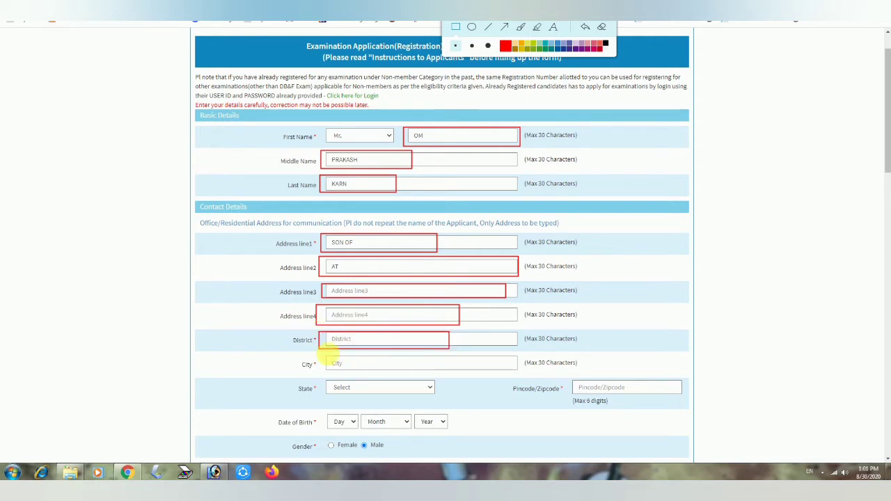
pyautogui.moveTo(320, 355)
pyautogui.mouseDown()
pyautogui.moveTo(326, 369)
pyautogui.moveTo(400, 376)
pyautogui.mouseUp()
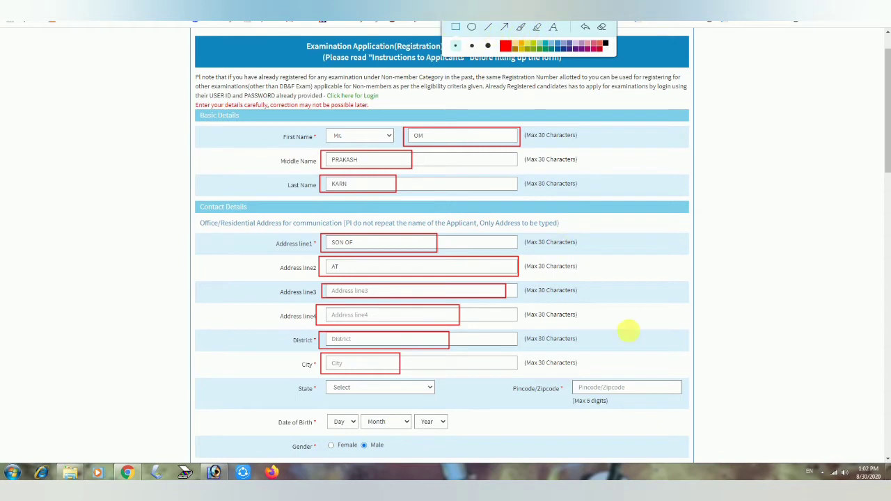
pyautogui.moveTo(568, 380); pyautogui.dragTo(641, 402)
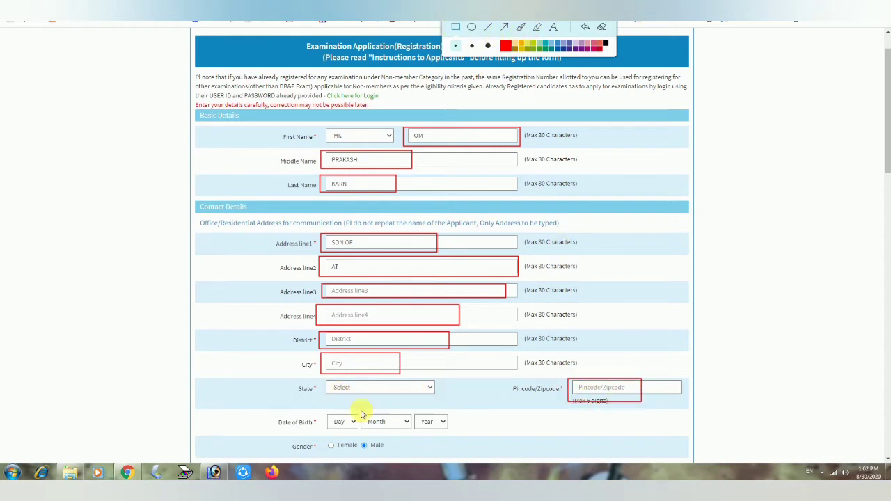
# Outline the date of birth selectors and the whole address block in red, and erase all annotations.
pyautogui.moveTo(319, 415)
pyautogui.mouseDown()
pyautogui.moveTo(356, 430)
pyautogui.moveTo(453, 436)
pyautogui.mouseUp()
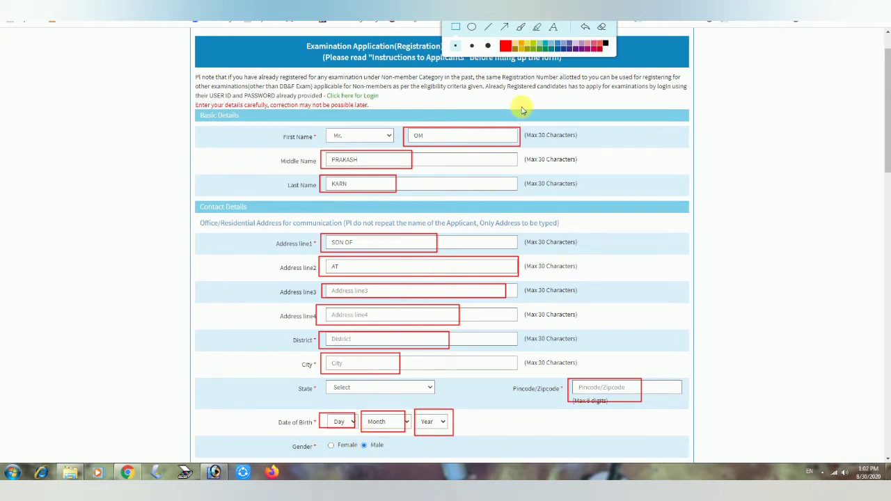
pyautogui.moveTo(305, 235)
pyautogui.mouseDown()
pyautogui.moveTo(341, 398)
pyautogui.moveTo(527, 400)
pyautogui.mouseUp()
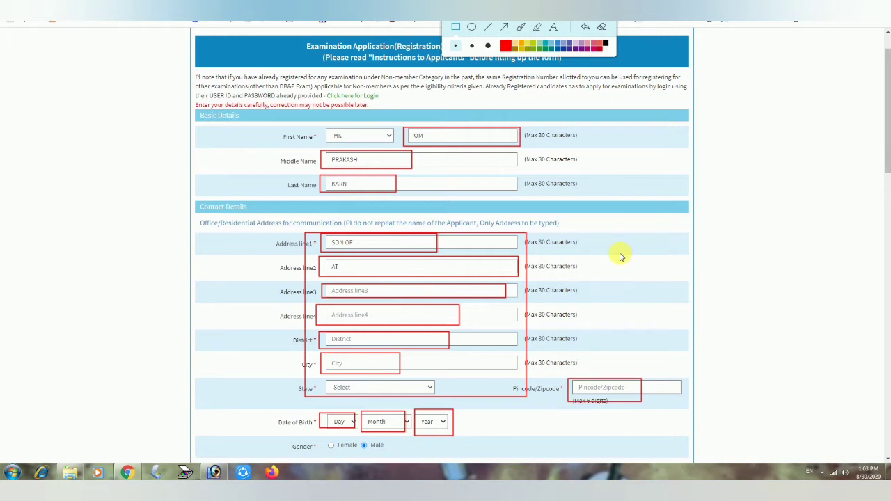
pyautogui.click(602, 30)
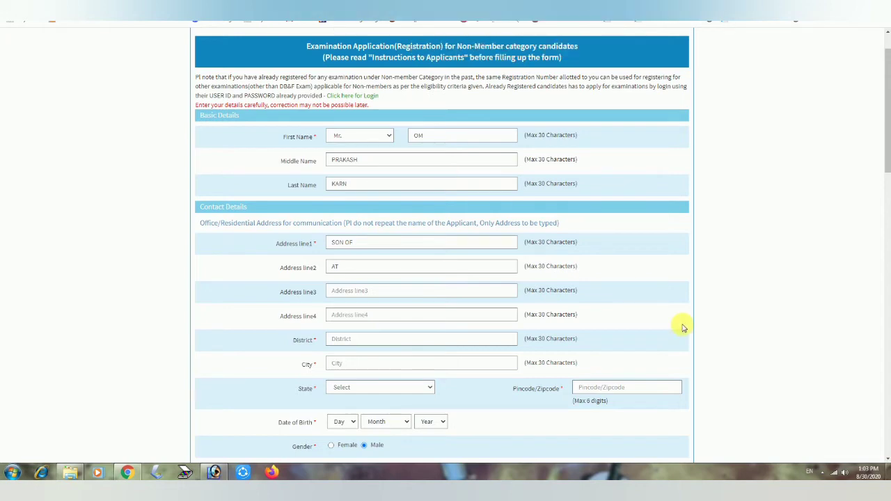
# Outline the date of birth selectors and the three Qualification options in red, and erase the annotations.
pyautogui.scroll(-4, 696, 301)
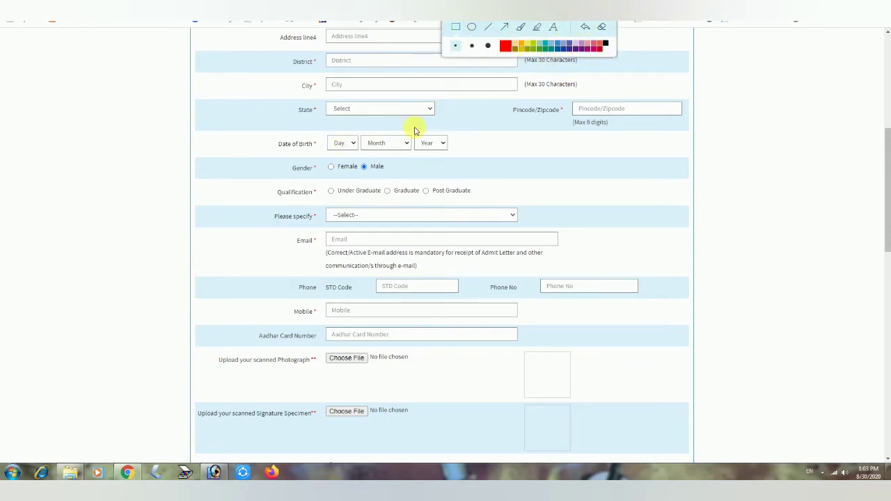
pyautogui.moveTo(321, 132)
pyautogui.mouseDown()
pyautogui.moveTo(341, 154)
pyautogui.moveTo(456, 153)
pyautogui.mouseUp()
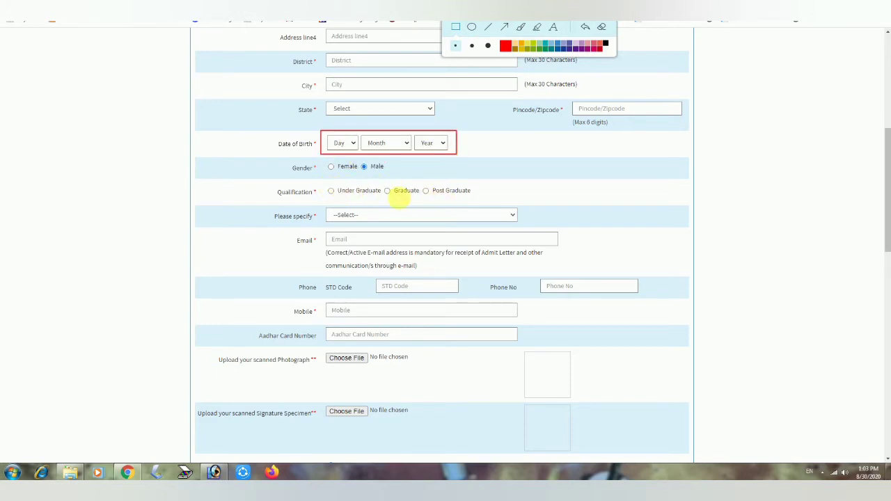
pyautogui.moveTo(325, 183); pyautogui.dragTo(334, 193)
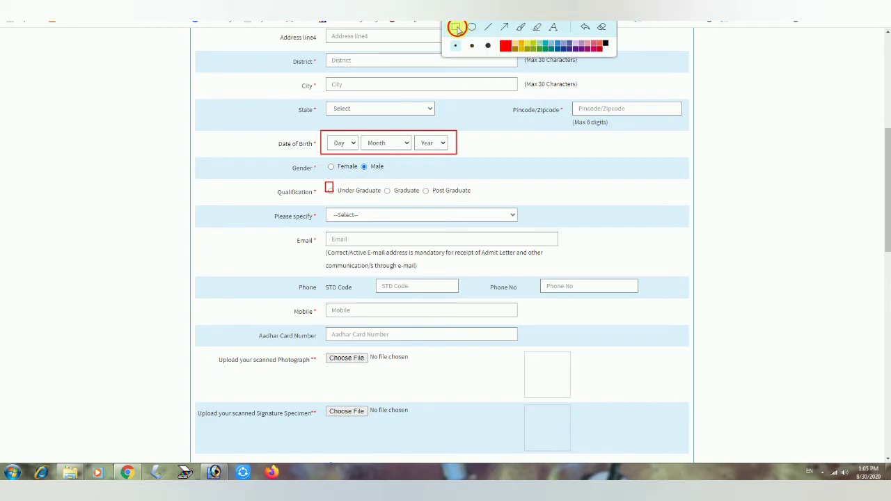
pyautogui.moveTo(322, 183)
pyautogui.mouseDown()
pyautogui.moveTo(358, 198)
pyautogui.moveTo(398, 200)
pyautogui.moveTo(384, 185)
pyautogui.moveTo(372, 185)
pyautogui.moveTo(471, 200)
pyautogui.mouseUp()
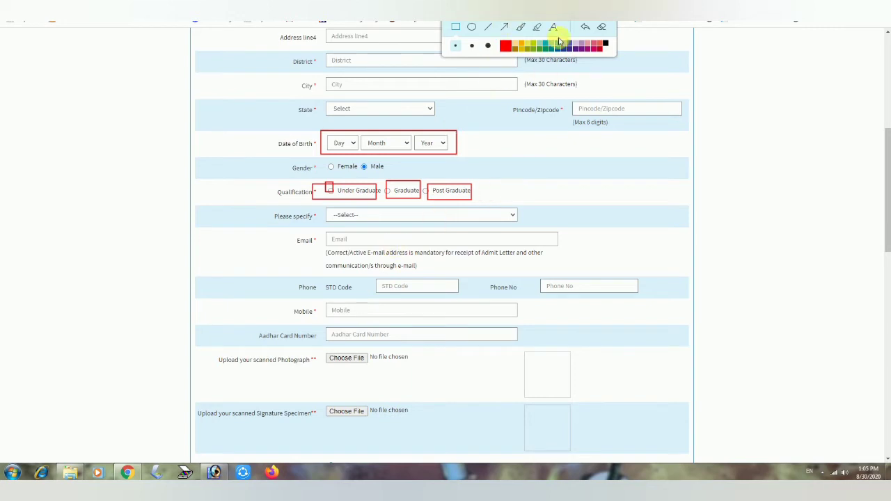
pyautogui.click(602, 28)
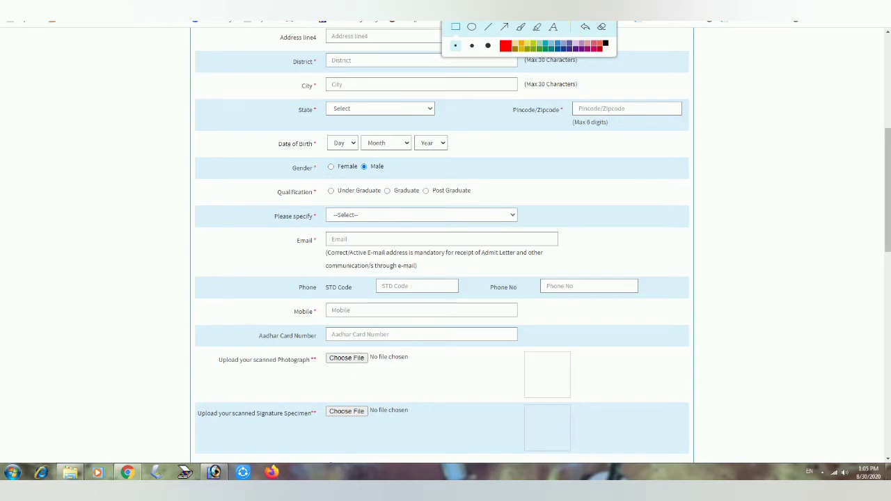
# Set the qualification to Graduate and specify BACHELOR OF ARTS (BA) as the degree.
pyautogui.click(403, 218)
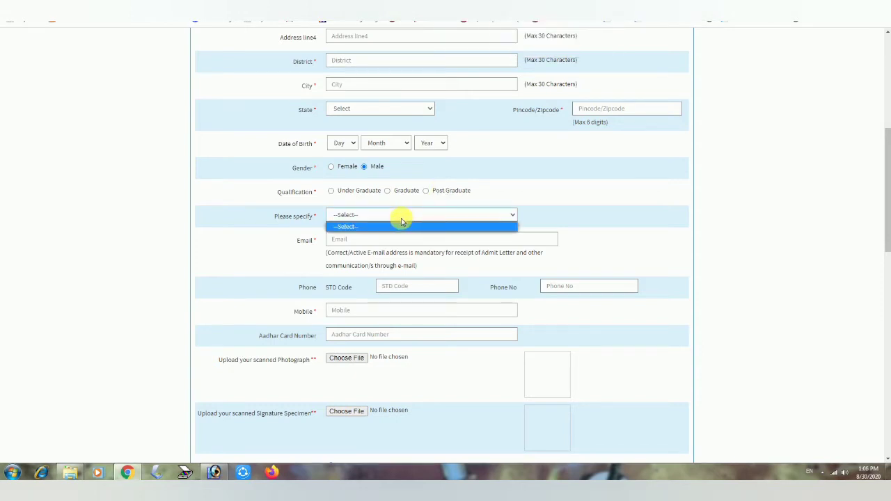
pyautogui.click(401, 226)
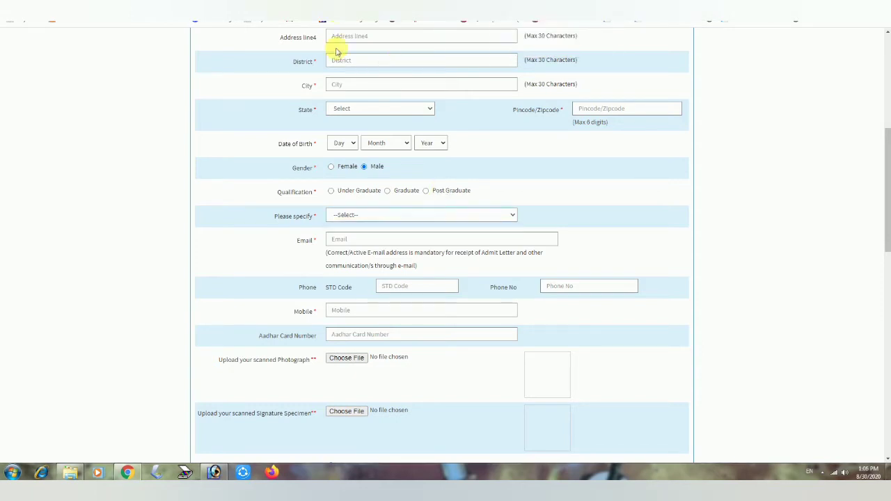
pyautogui.click(388, 191)
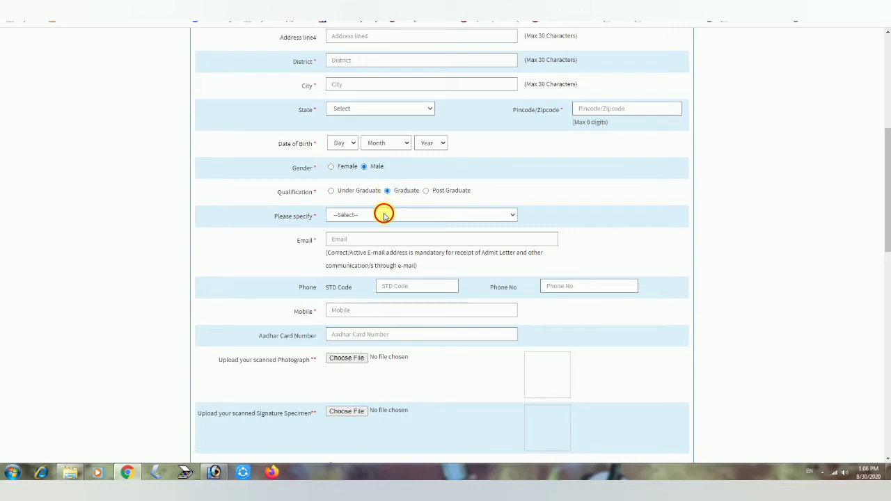
pyautogui.click(384, 215)
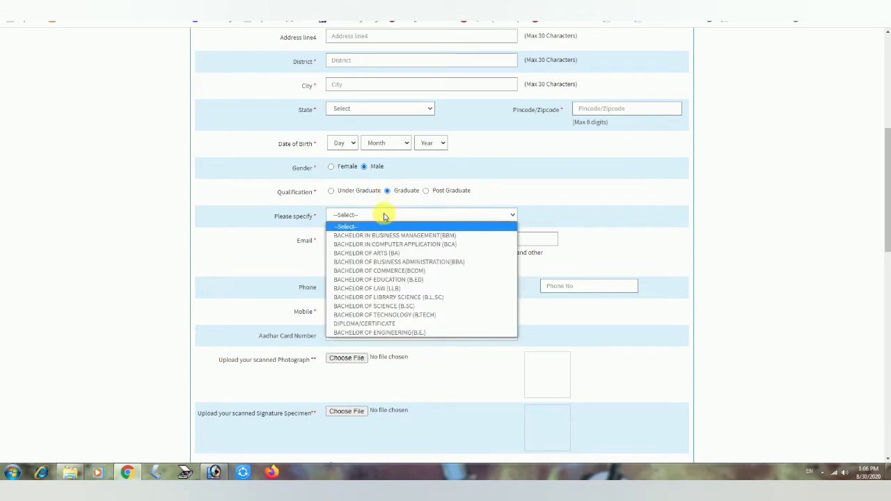
pyautogui.click(371, 254)
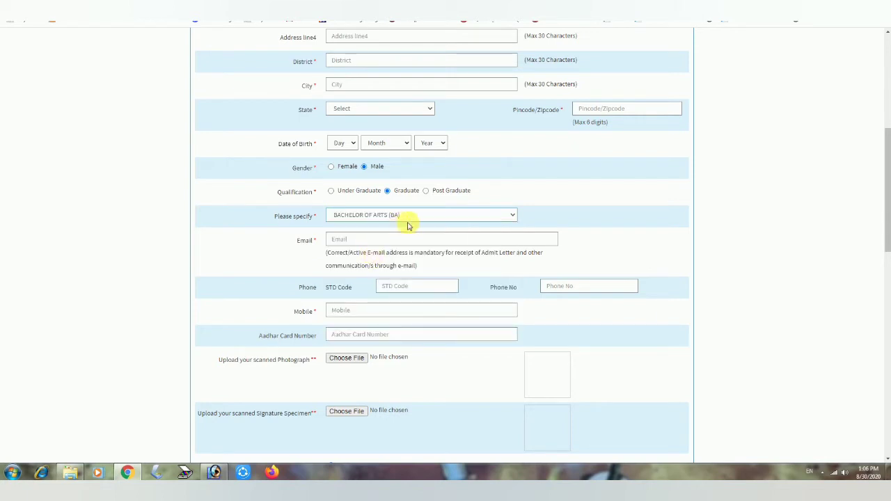
# Outline the Email, Mobile and Aadhar Card Number fields with red rectangles.
pyautogui.scroll(-1, 488, 216)
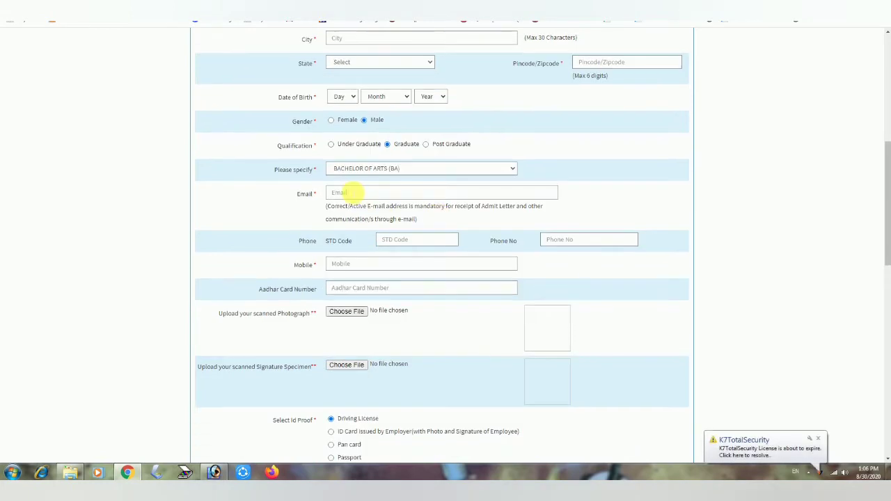
pyautogui.hotkey('ctrl', 'shift', 'a')
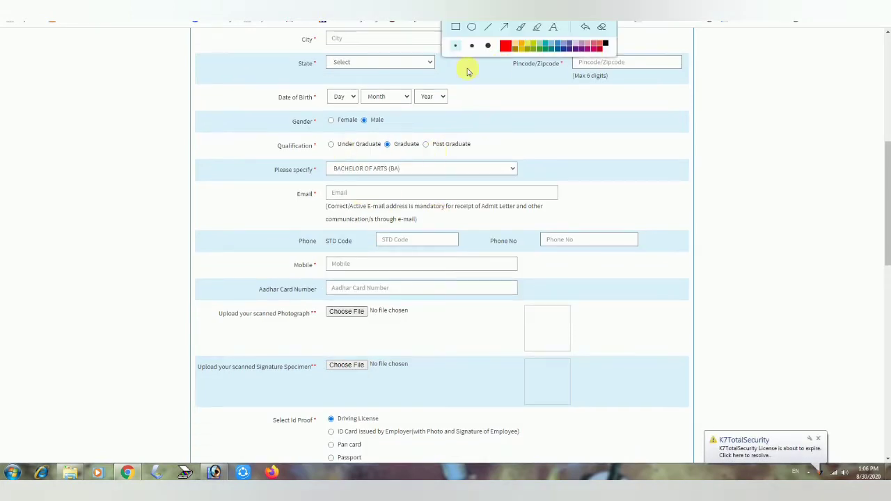
pyautogui.moveTo(316, 181)
pyautogui.mouseDown()
pyautogui.moveTo(403, 202)
pyautogui.moveTo(514, 202)
pyautogui.mouseUp()
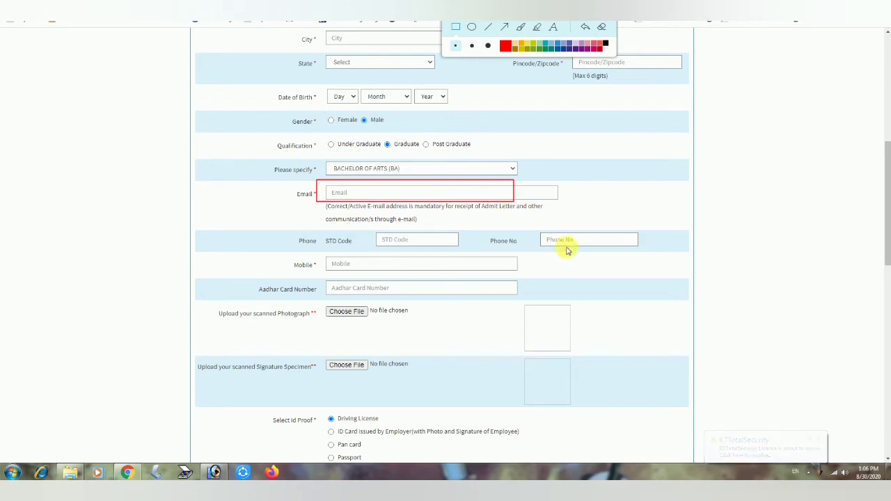
pyautogui.moveTo(316, 255); pyautogui.dragTo(421, 274)
pyautogui.moveTo(321, 280); pyautogui.dragTo(413, 298)
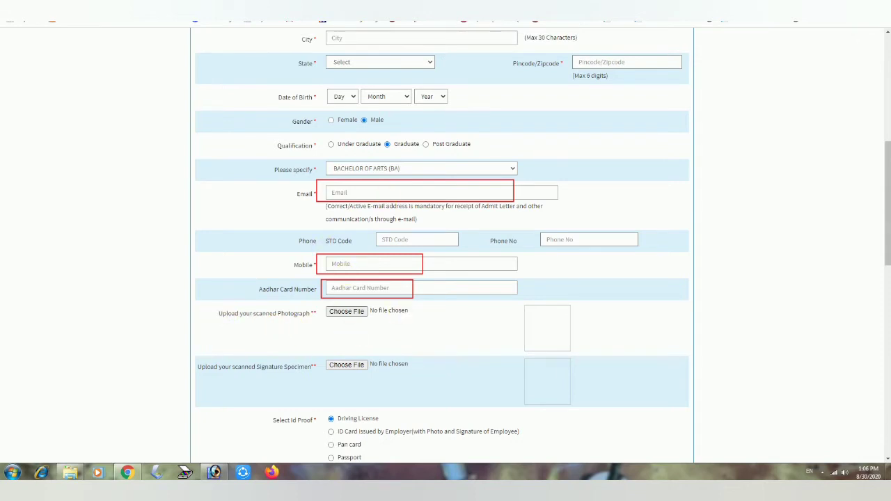
# Outline the photograph and signature upload rows in red, and erase all annotations.
pyautogui.click(455, 27)
pyautogui.moveTo(214, 309)
pyautogui.mouseDown()
pyautogui.moveTo(327, 330)
pyautogui.moveTo(385, 321)
pyautogui.mouseUp()
pyautogui.moveTo(317, 354)
pyautogui.mouseDown()
pyautogui.moveTo(361, 376)
pyautogui.moveTo(393, 369)
pyautogui.mouseUp()
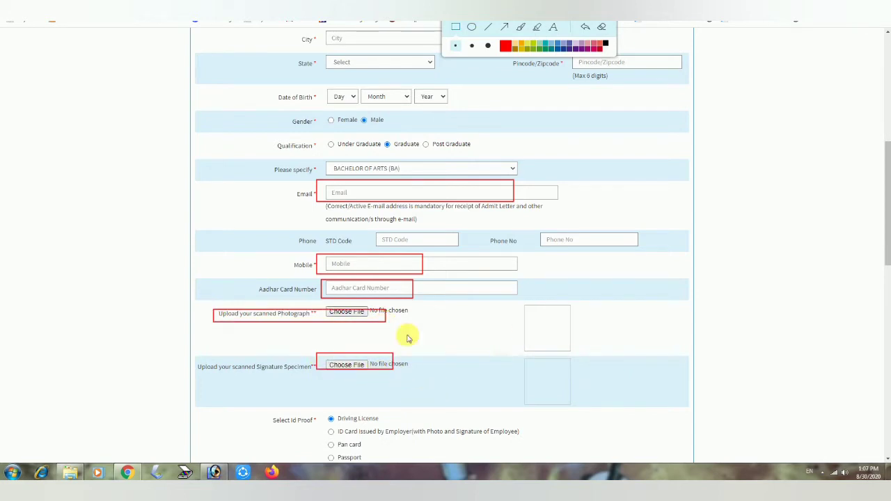
pyautogui.click(601, 27)
pyautogui.click(603, 36)
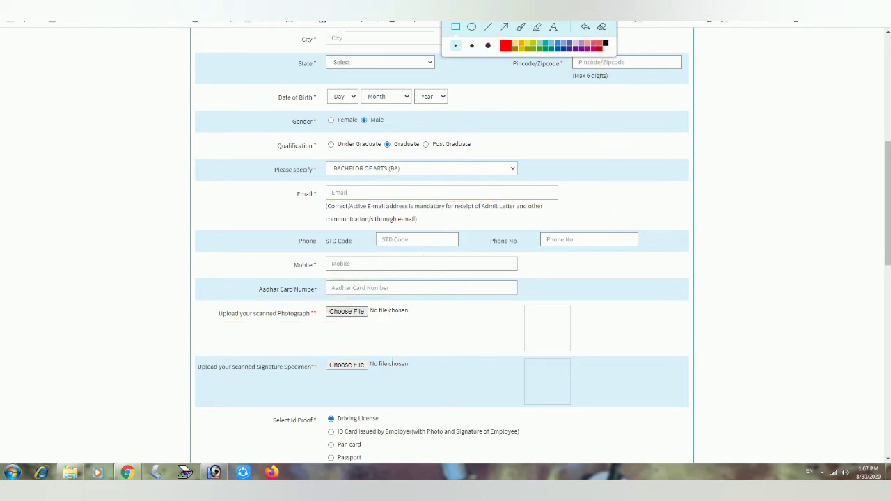
# Choose Pan card as the ID proof type.
pyautogui.scroll(-3, 649, 154)
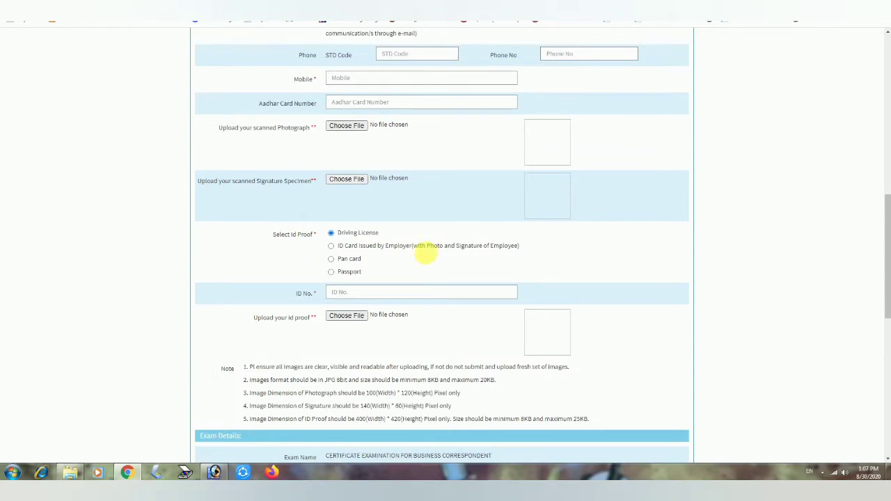
pyautogui.click(332, 259)
# Examine the upload notes, highlighting the minimum and maximum file size in the image format note.
pyautogui.scroll(-1, 408, 293)
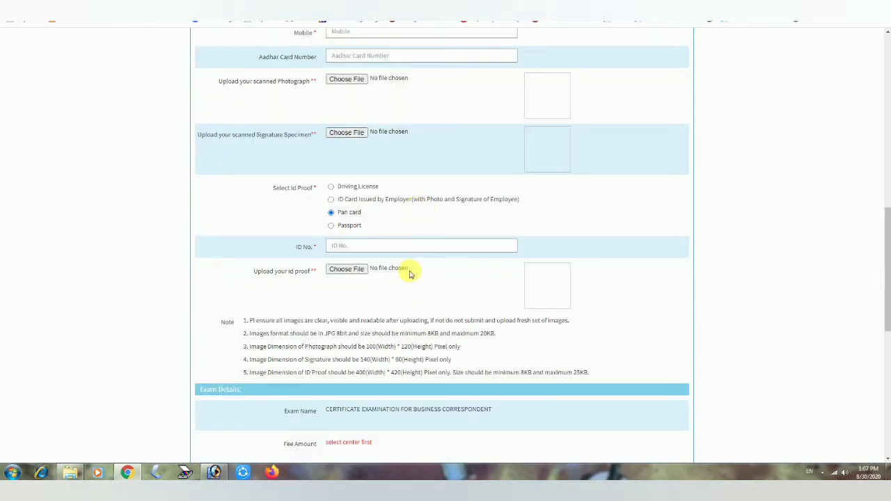
pyautogui.moveTo(529, 42)
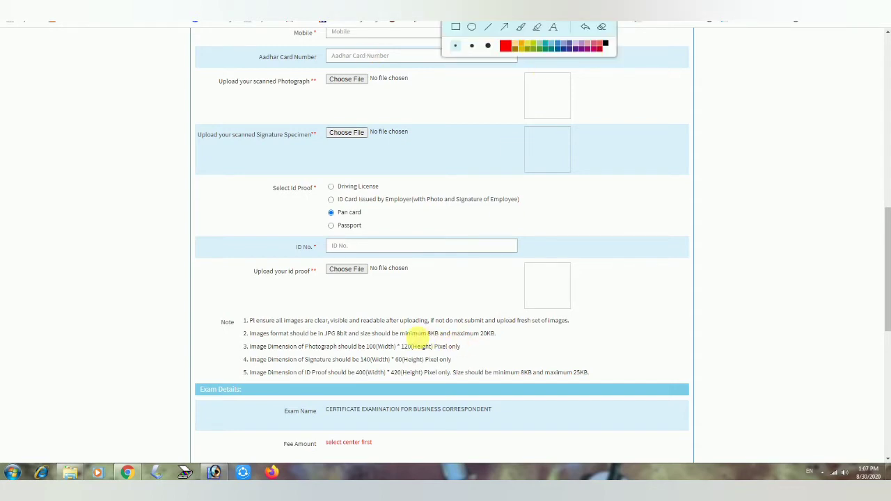
pyautogui.moveTo(395, 334); pyautogui.dragTo(516, 342)
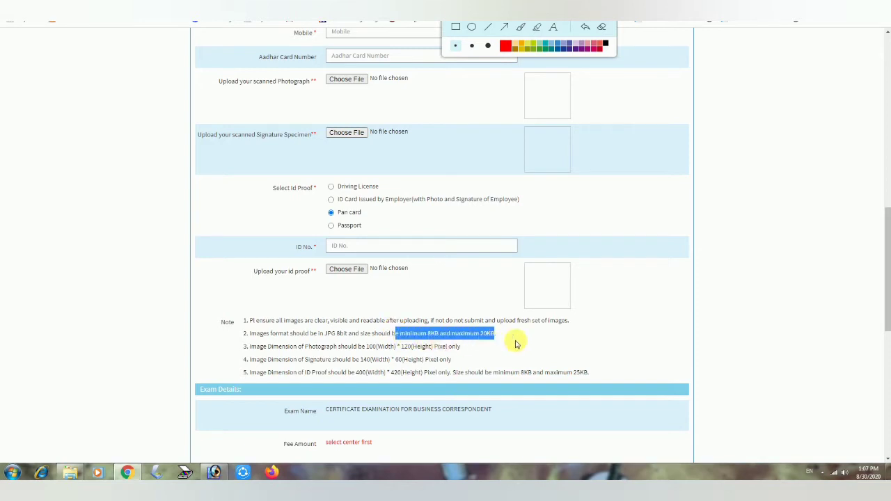
pyautogui.click(515, 341)
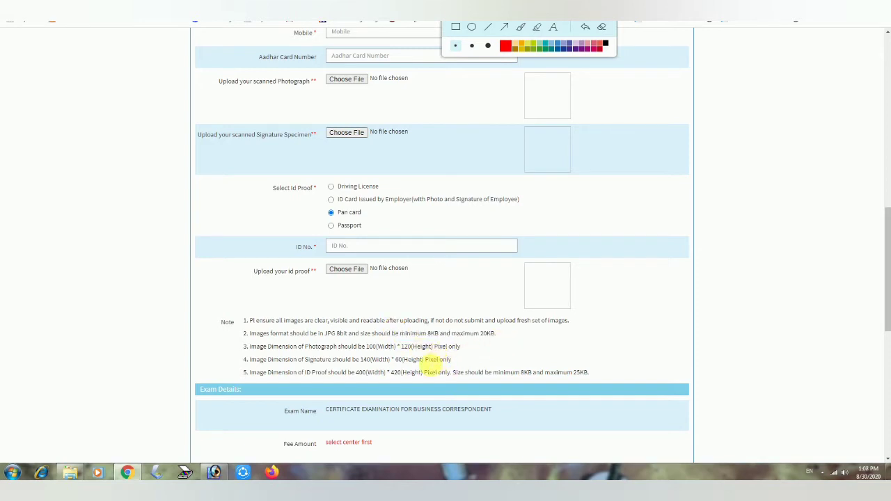
# Switch to Photoshop, move the pic.jpg window slightly inward, and bring the PAN card image to the front.
pyautogui.click(214, 473)
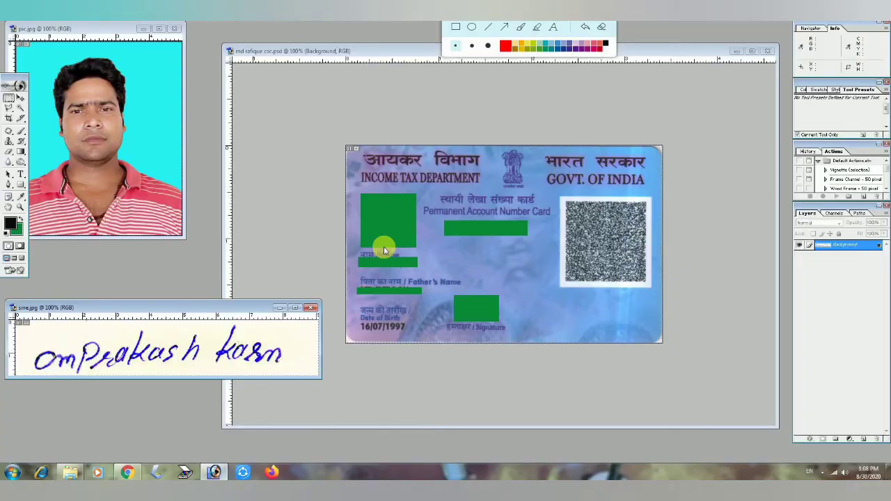
pyautogui.click(114, 28)
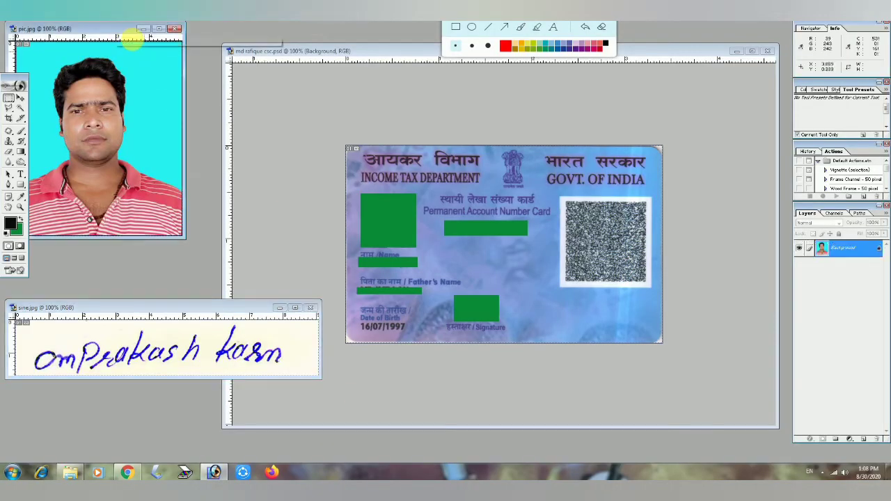
pyautogui.moveTo(119, 28); pyautogui.dragTo(169, 51)
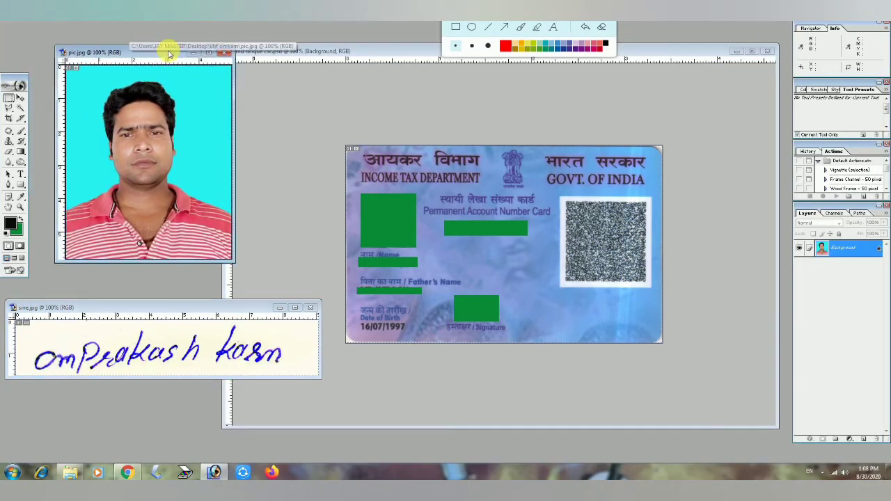
pyautogui.click(401, 53)
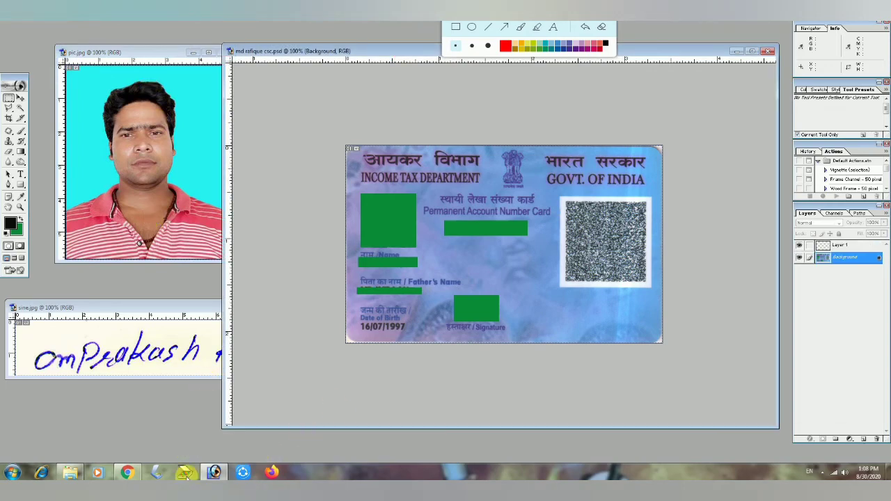
# Return to the registration form in Chrome and highlight the required pixel dimensions in the photograph note.
pyautogui.click(127, 473)
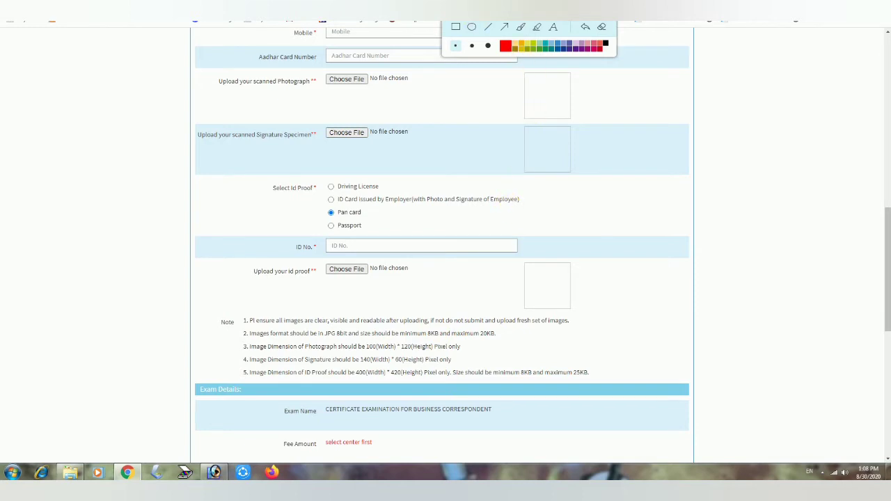
pyautogui.moveTo(367, 346); pyautogui.dragTo(454, 346)
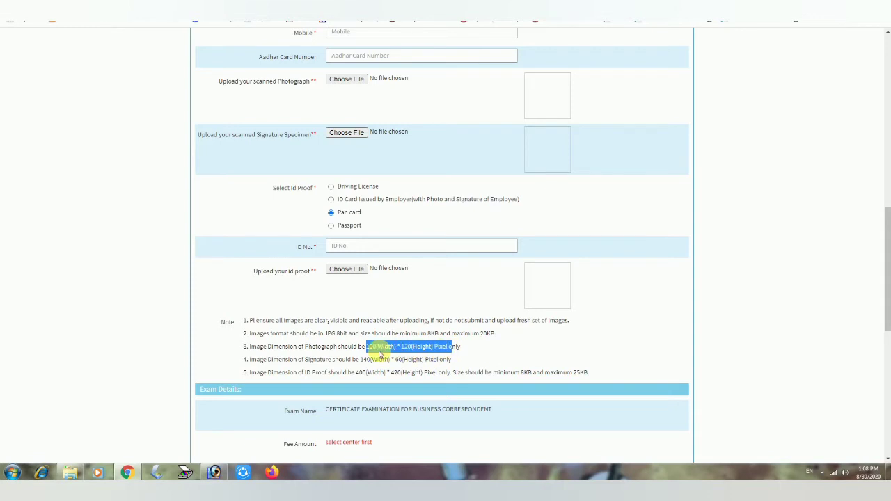
pyautogui.click(470, 350)
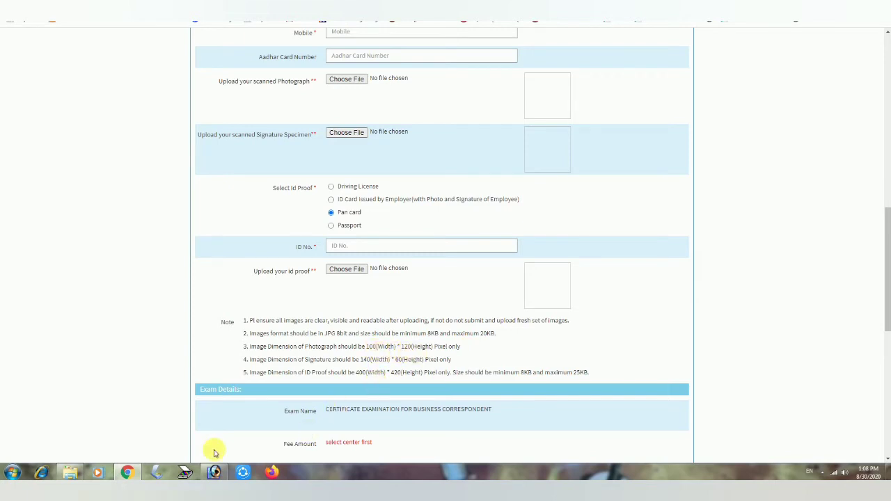
# In Photoshop, open the image size settings for pic.jpg and set the width to 100 pixels and the height to 120 pixels.
pyautogui.click(215, 472)
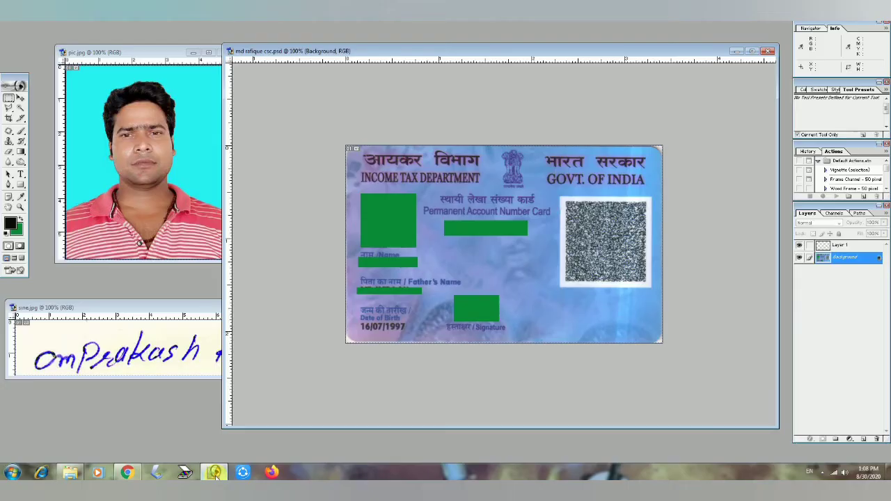
pyautogui.click(127, 52)
pyautogui.rightClick(129, 54)
pyautogui.click(124, 56)
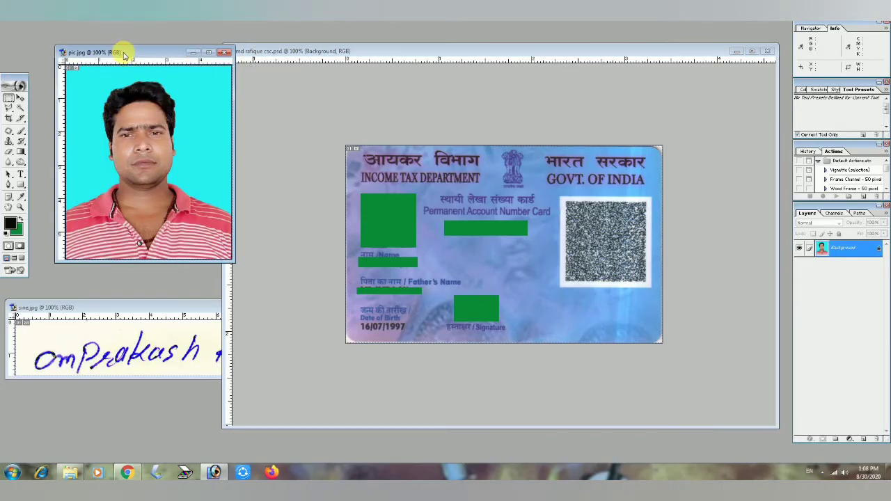
pyautogui.rightClick(124, 53)
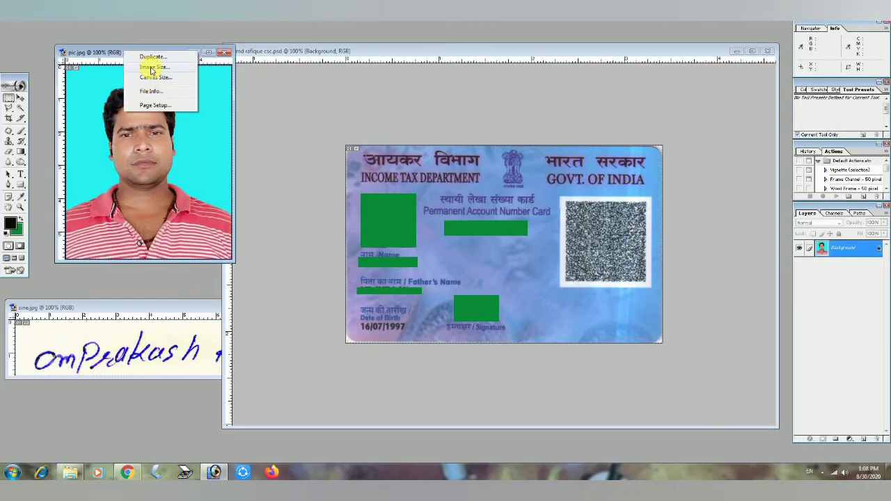
pyautogui.click(154, 68)
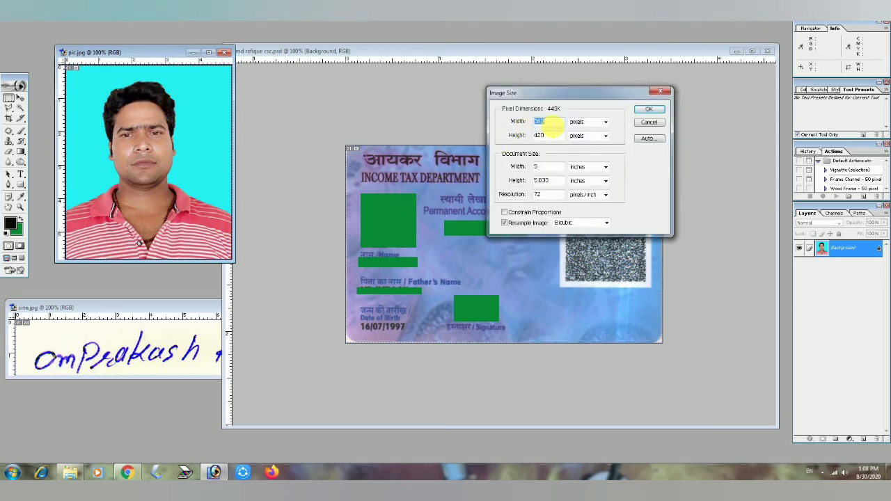
pyautogui.write('100')
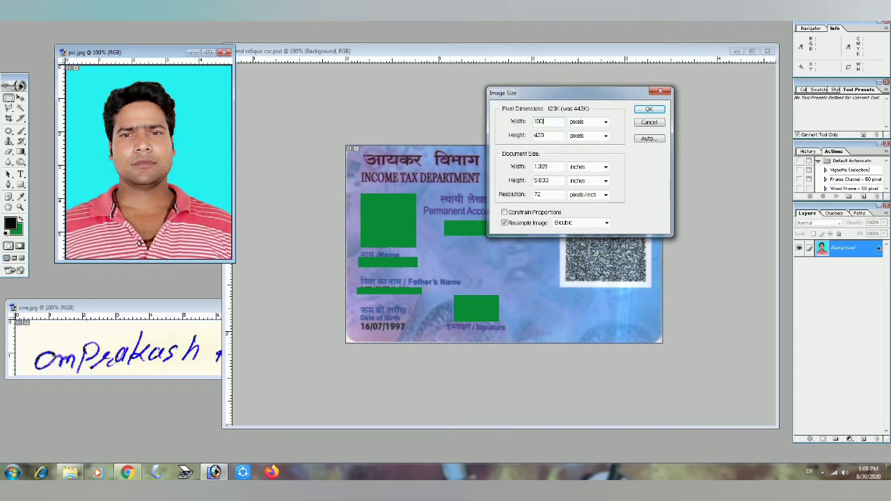
pyautogui.press('Tab')
pyautogui.write('120')
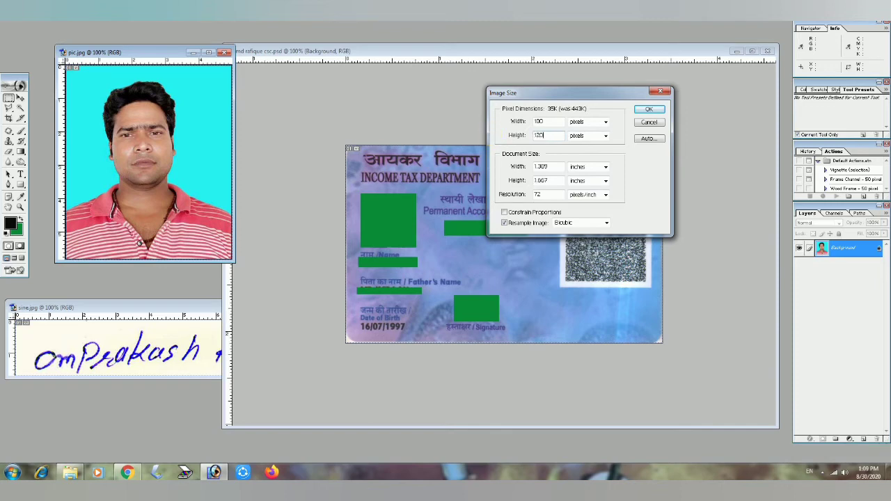
# Set the photo's resolution to 100 pixels/inch, re-enter the 100 by 120 pixel dimensions, and apply the resize.
pyautogui.doubleClick(543, 194)
pyautogui.write('100')
pyautogui.doubleClick(549, 123)
pyautogui.write('120')
pyautogui.click(647, 111)
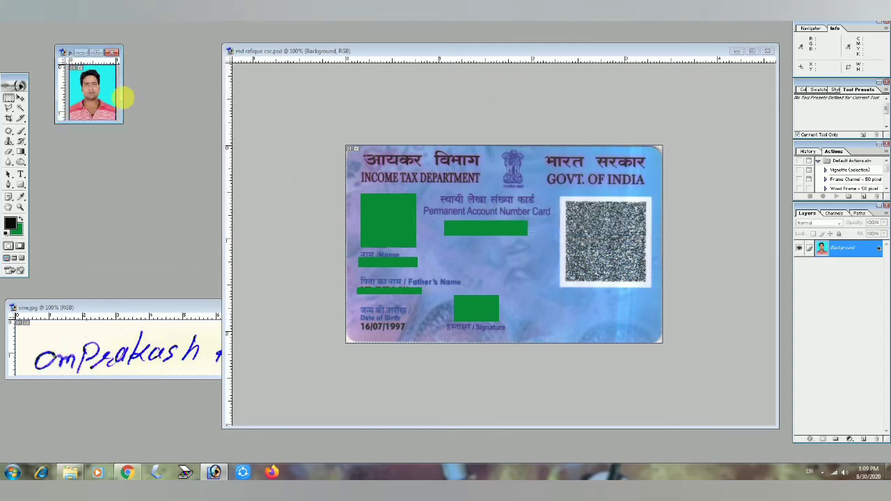
# Move the sine.jpg window over the PAN card image and check the signature dimension note in the registration form.
pyautogui.moveTo(154, 304)
pyautogui.mouseDown()
pyautogui.moveTo(198, 266)
pyautogui.moveTo(296, 216)
pyautogui.mouseUp()
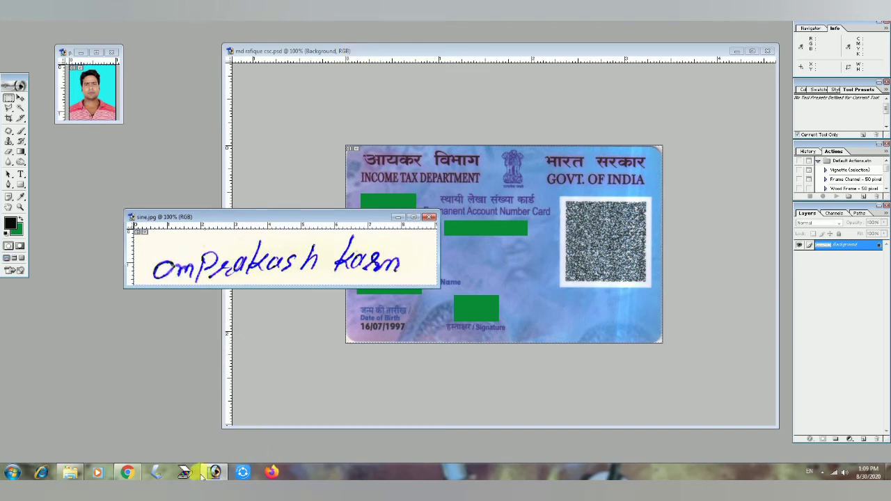
pyautogui.click(127, 473)
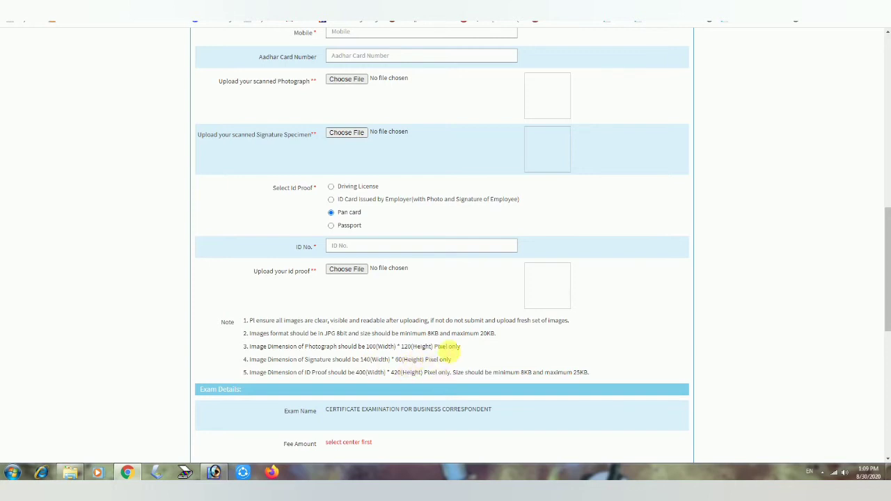
pyautogui.click(214, 472)
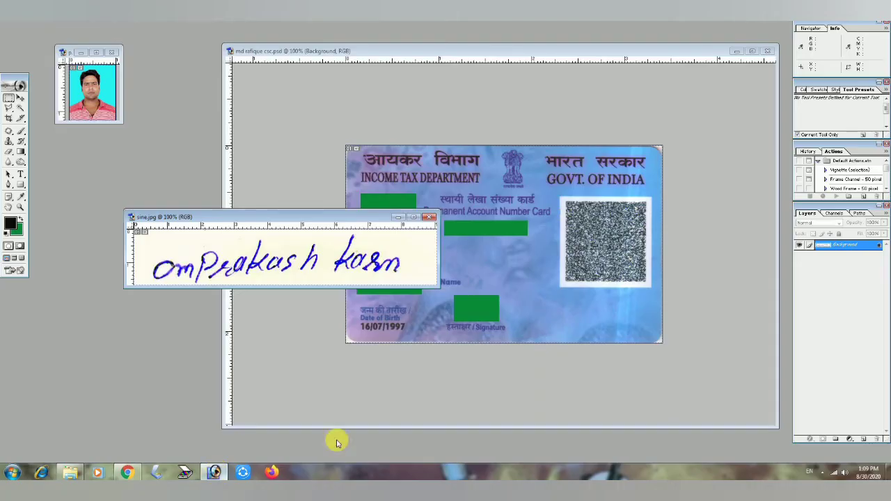
pyautogui.rightClick(331, 217)
pyautogui.click(320, 220)
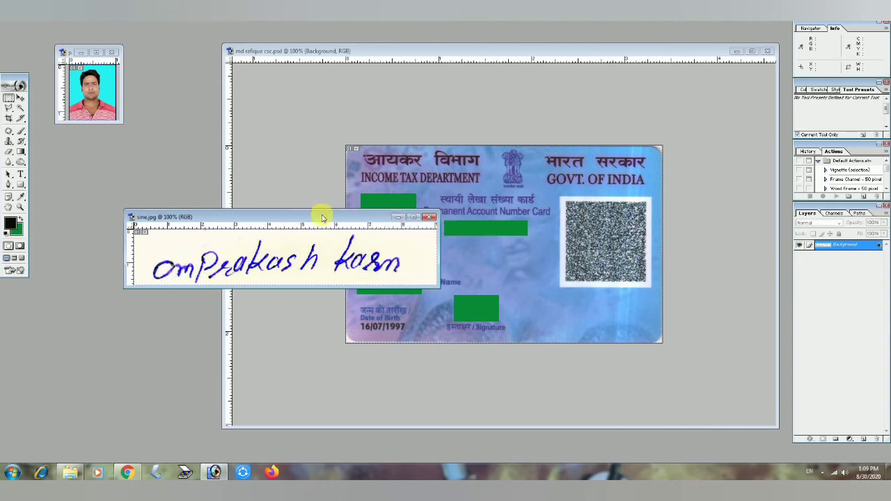
# Mark the title bar of the signature image with a red rectangle and erase the annotation.
pyautogui.moveTo(523, 26)
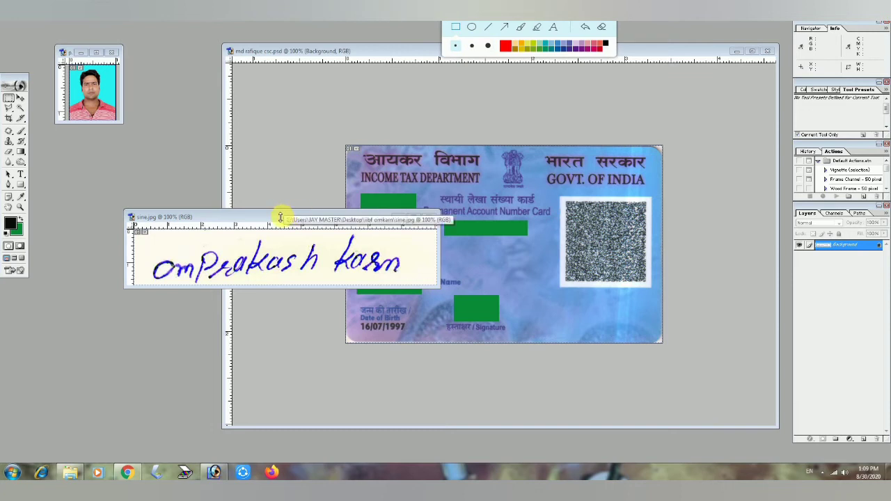
pyautogui.moveTo(276, 213); pyautogui.dragTo(353, 218)
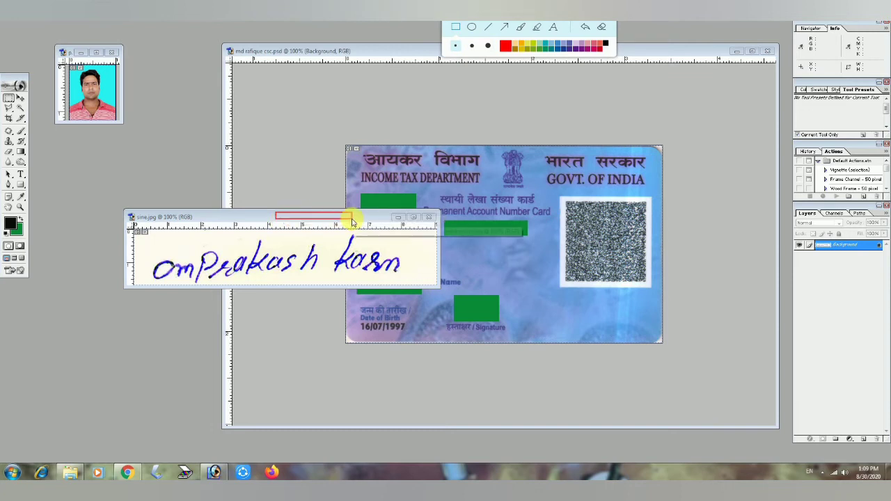
pyautogui.click(602, 29)
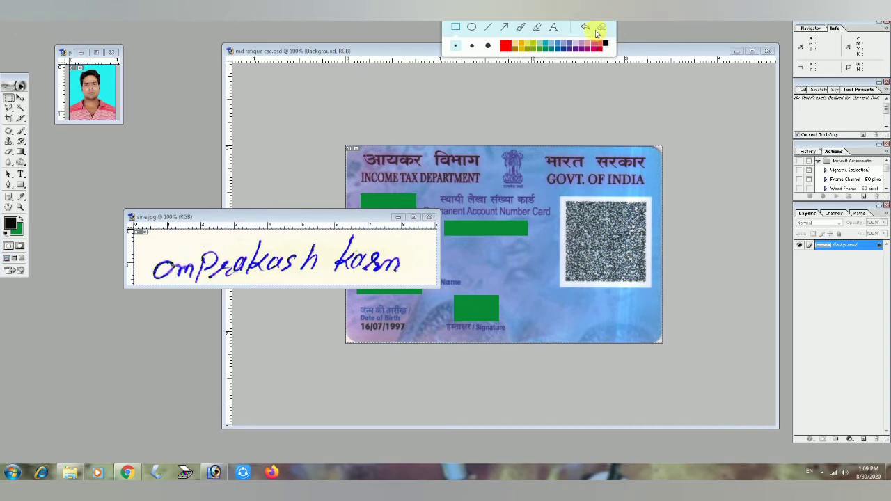
# Open the image size settings for sine.jpg, recheck the form's signature note, and set the resolution to 100 pixels/inch.
pyautogui.rightClick(305, 217)
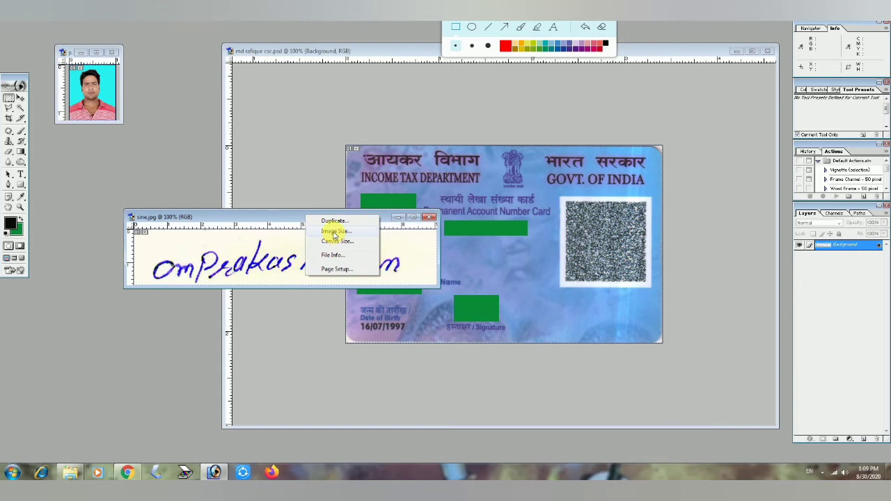
pyautogui.click(336, 231)
pyautogui.rightClick(290, 216)
pyautogui.click(312, 231)
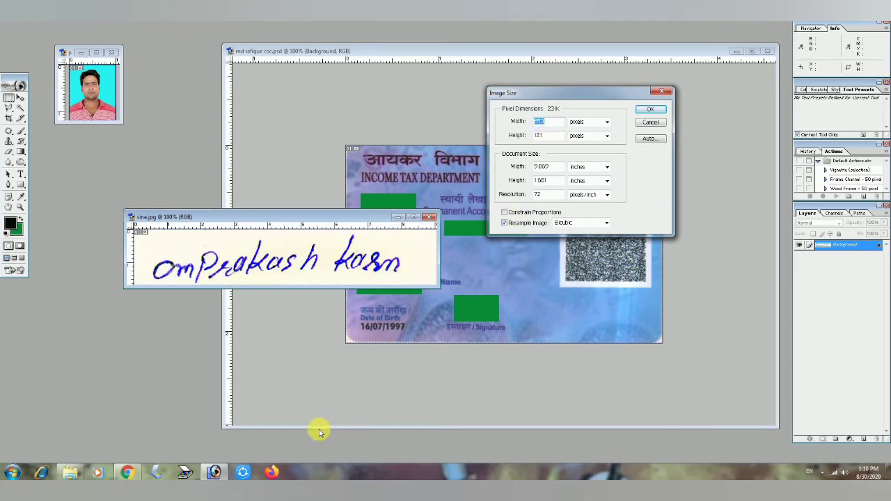
pyautogui.click(127, 473)
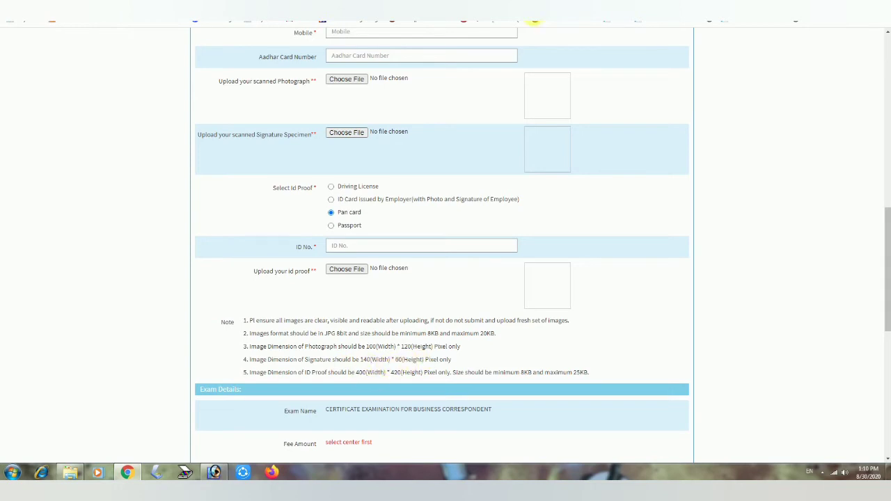
pyautogui.click(214, 473)
pyautogui.doubleClick(540, 194)
pyautogui.write('1')
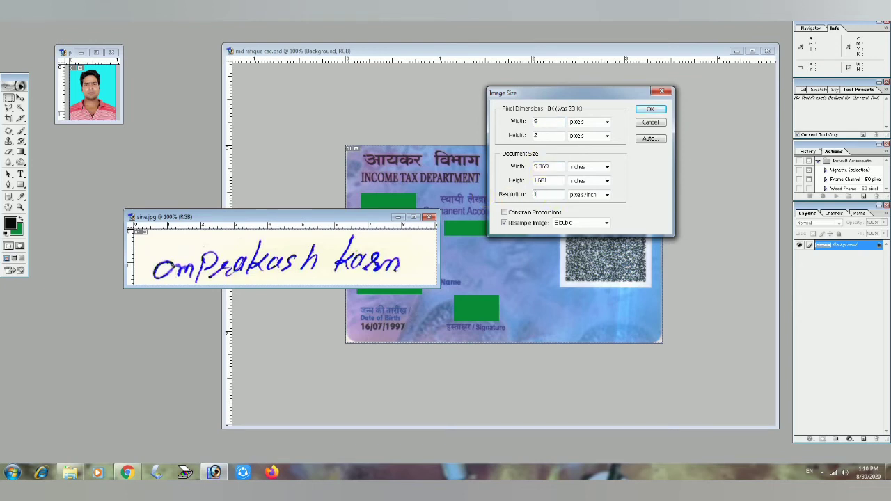
pyautogui.write('00')
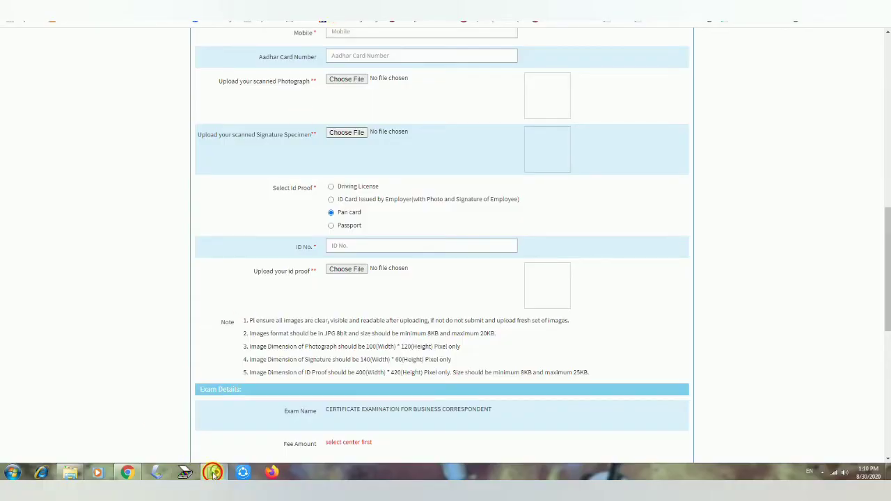
# Set the signature image's width to 140 pixels and height to 60 pixels, and apply the resize.
pyautogui.click(214, 472)
pyautogui.click(517, 122)
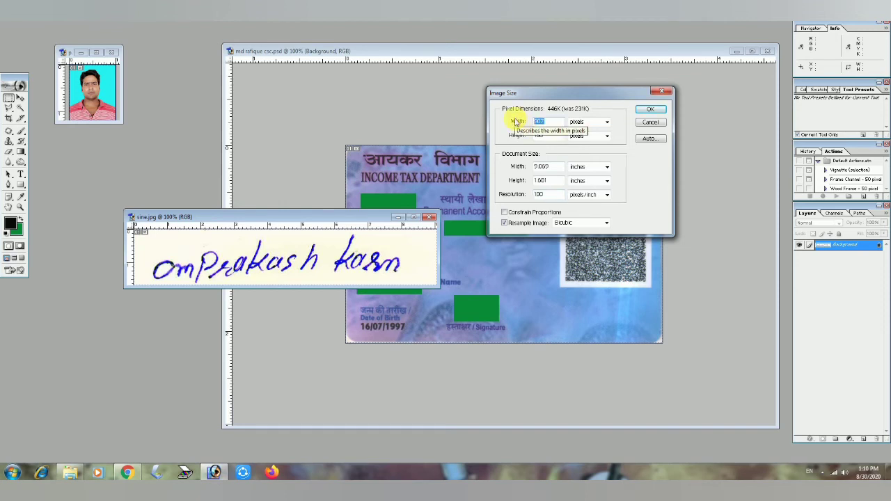
pyautogui.write('140')
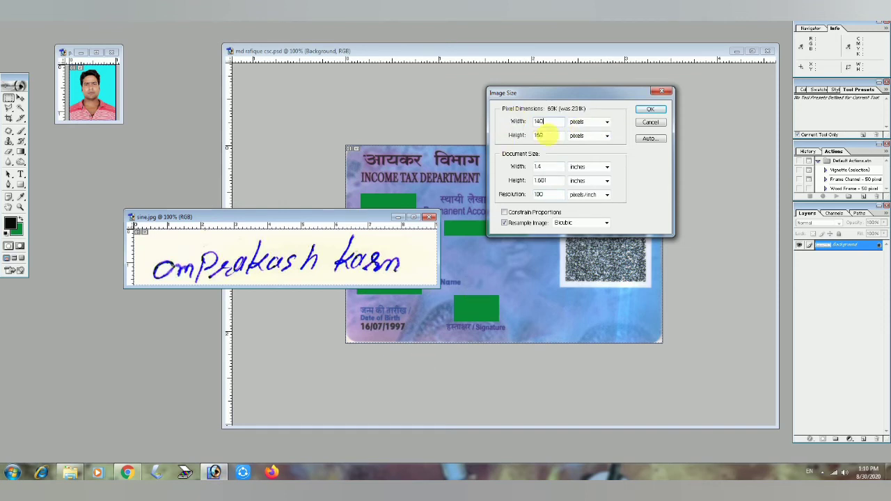
pyautogui.click(513, 135)
pyautogui.write('60')
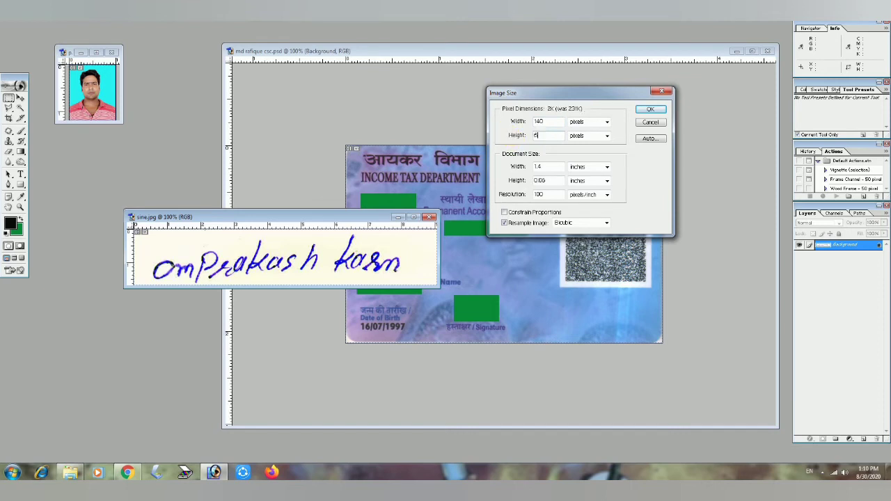
pyautogui.click(645, 110)
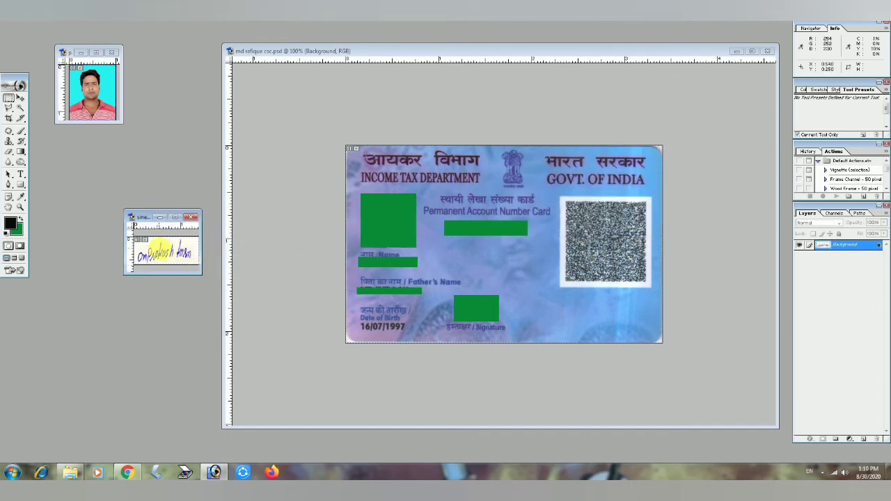
# Check the form's ID proof dimension note, open the PAN card's image size settings and set the resolution to 100 pixels/inch.
pyautogui.click(131, 474)
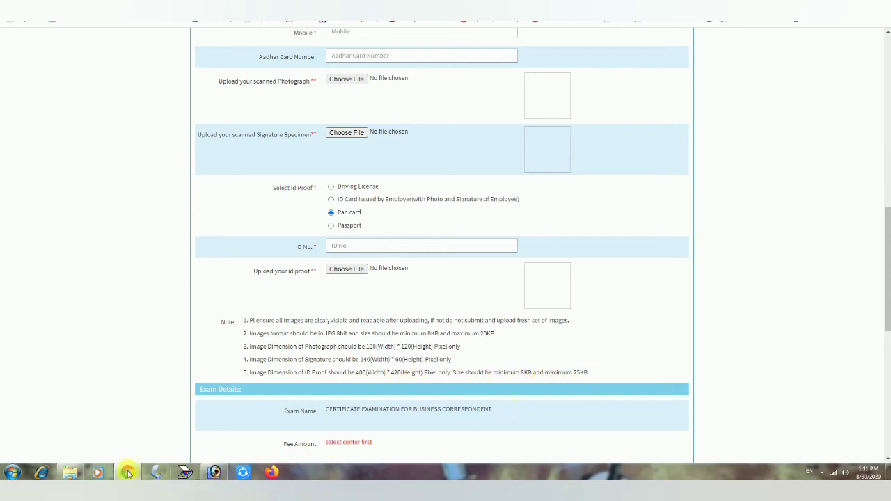
pyautogui.moveTo(123, 474)
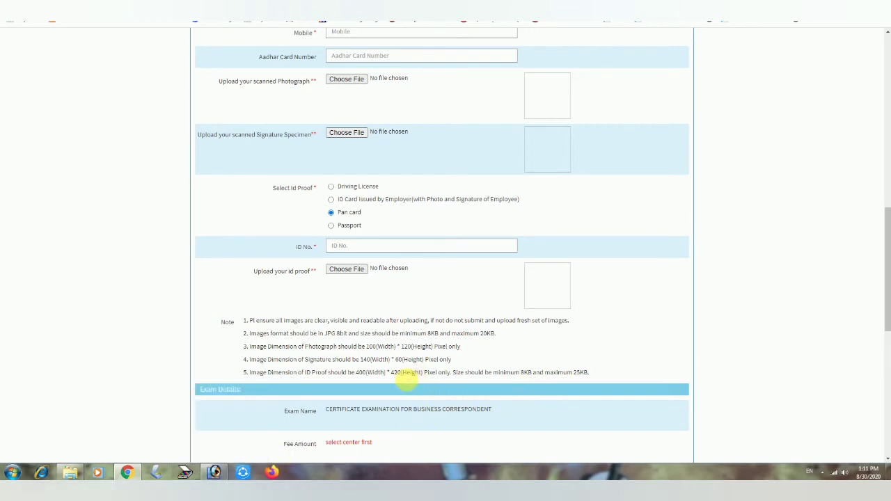
pyautogui.click(214, 472)
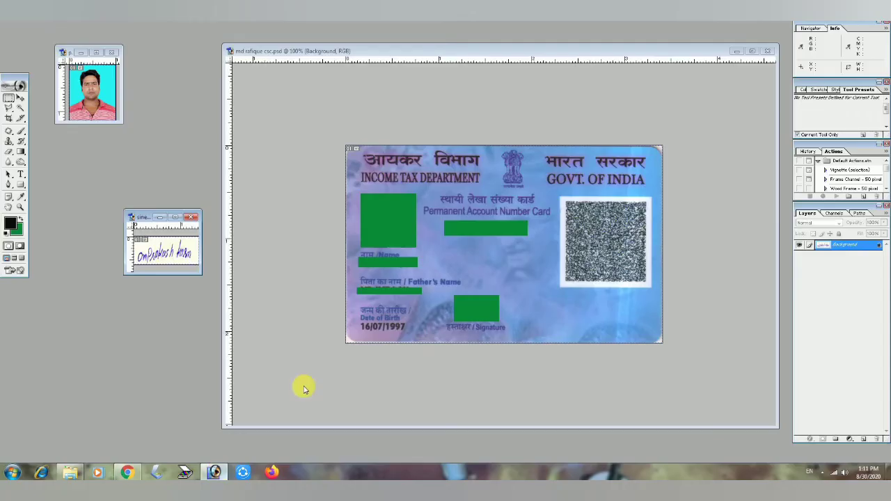
pyautogui.rightClick(491, 51)
pyautogui.click(514, 66)
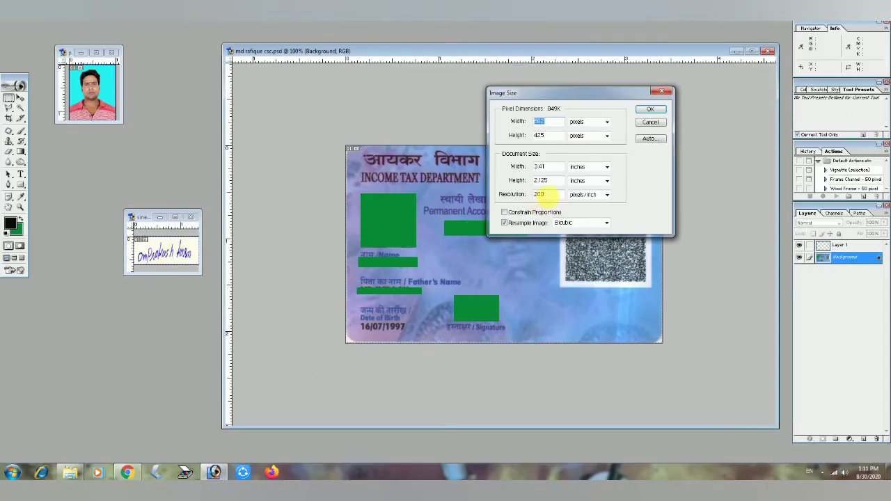
pyautogui.doubleClick(554, 195)
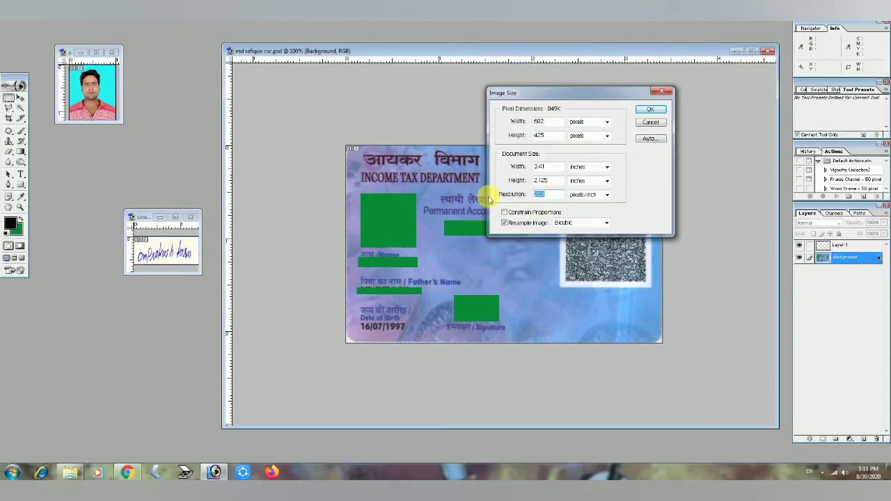
pyautogui.write('10')
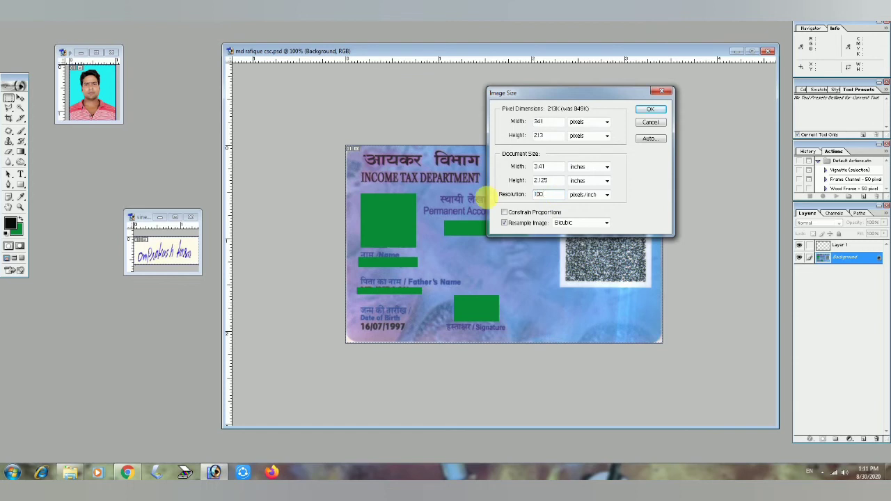
# Set the PAN card image's width to 400 pixels and height to 420 pixels, and apply the resize.
pyautogui.doubleClick(549, 122)
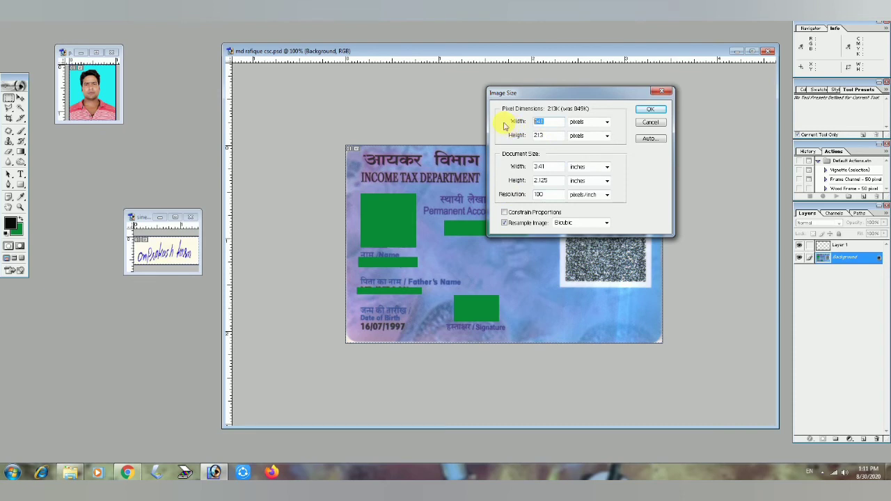
pyautogui.write('400')
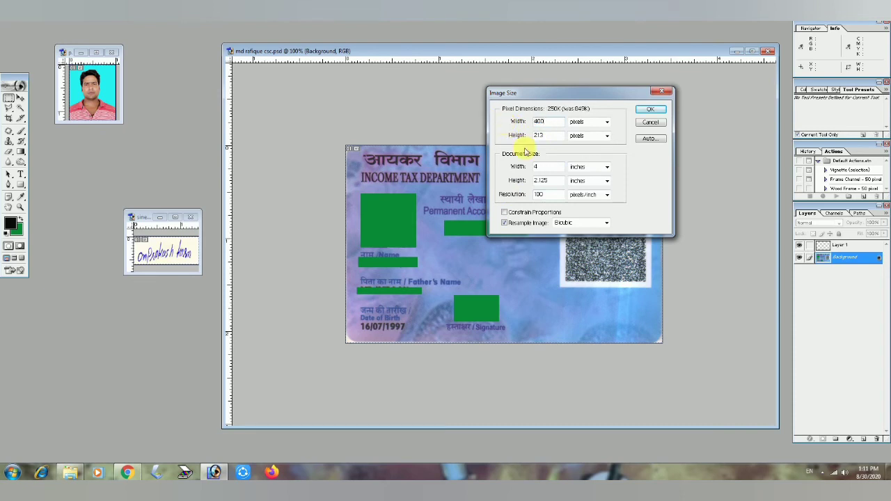
pyautogui.press('Tab')
pyautogui.write('420')
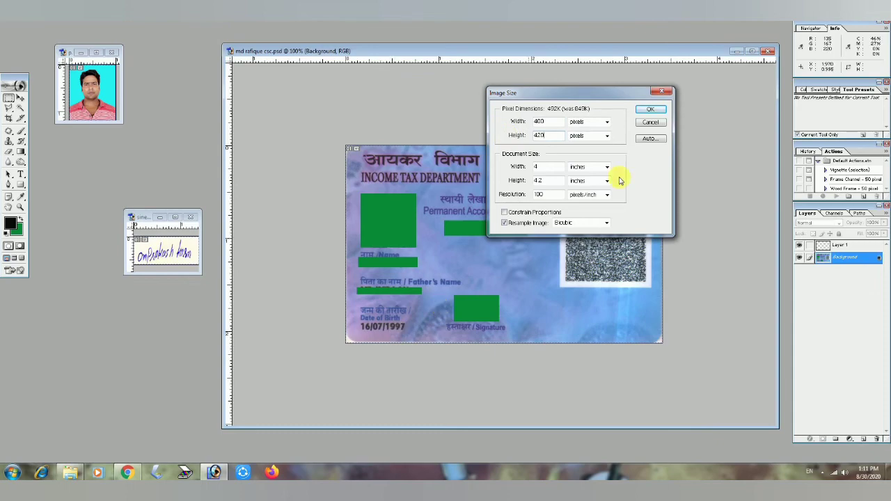
pyautogui.click(126, 472)
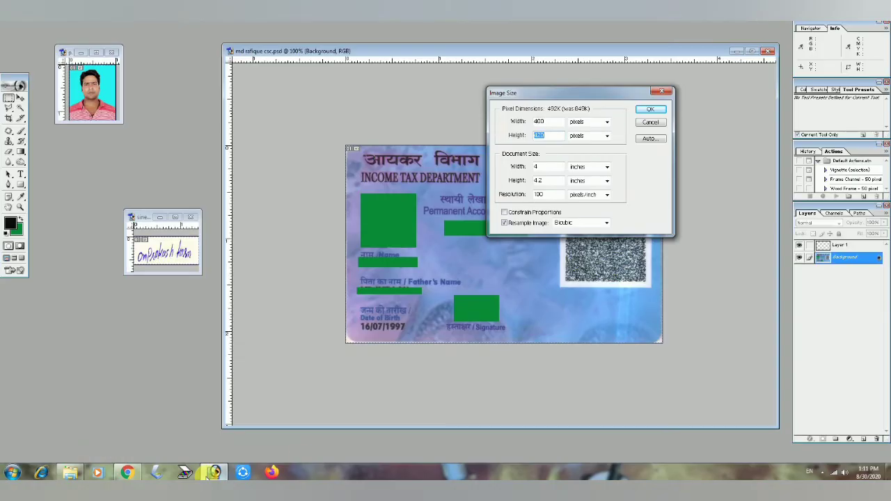
pyautogui.click(156, 472)
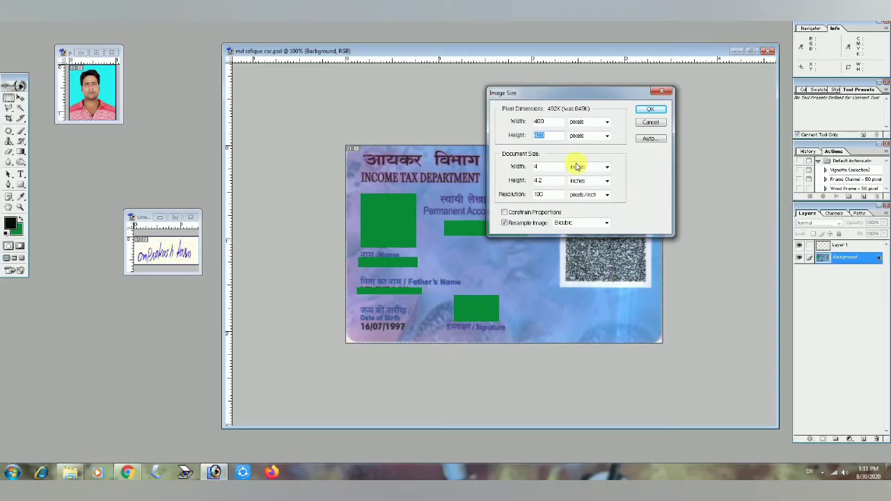
pyautogui.click(651, 109)
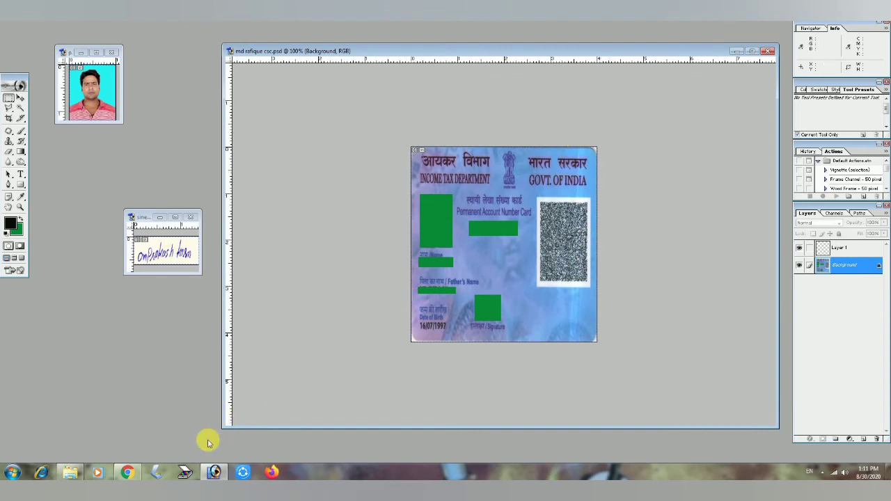
# Check the ID proof file size limits in the registration form's notes and return to the PAN card image.
pyautogui.click(127, 473)
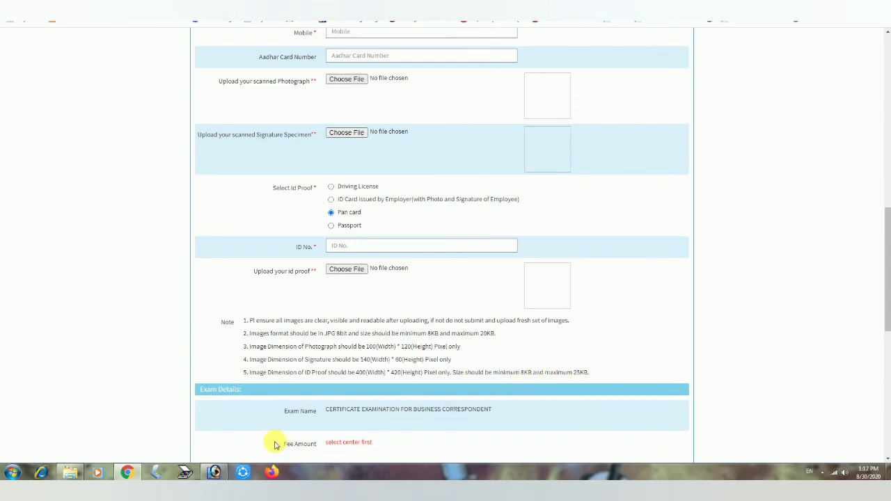
pyautogui.click(215, 473)
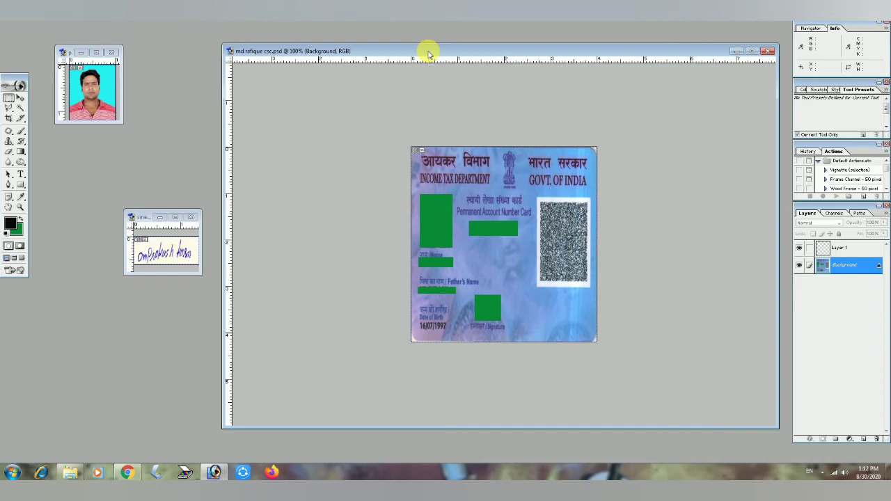
pyautogui.hotkey('ctrl', 'alt', 'shift', 's')
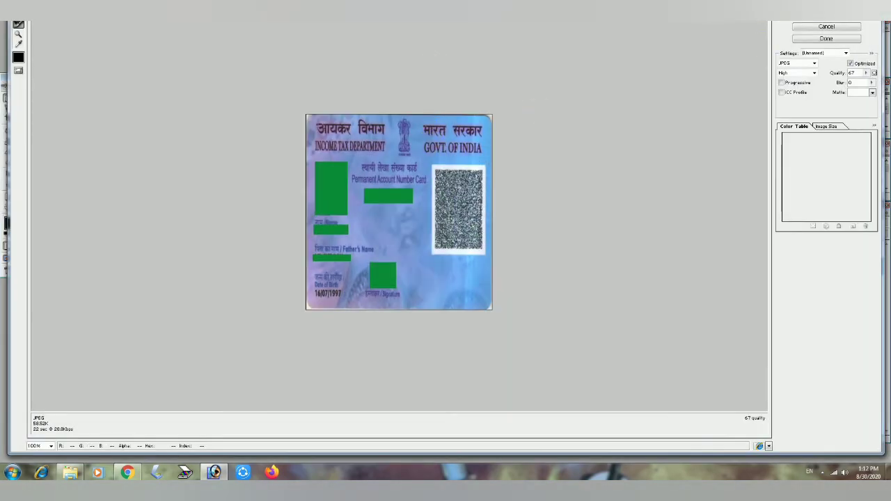
pyautogui.moveTo(748, 8); pyautogui.dragTo(722, 56)
pyautogui.click(794, 94)
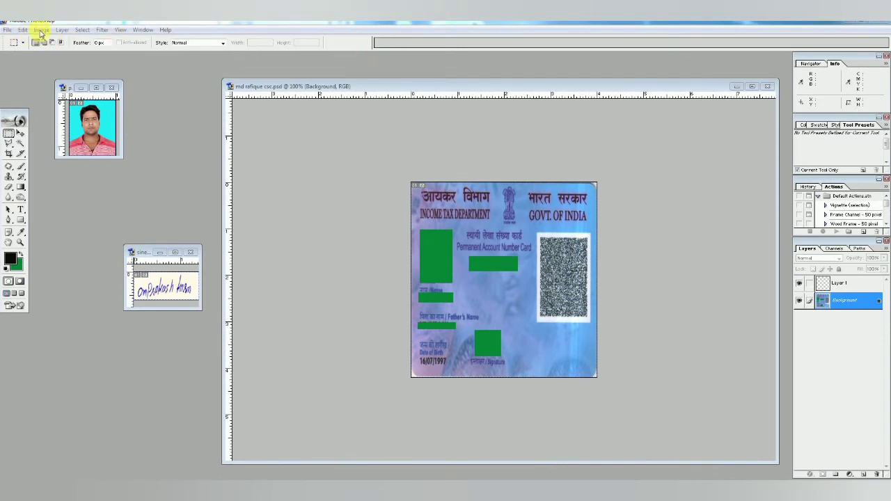
pyautogui.click(40, 30)
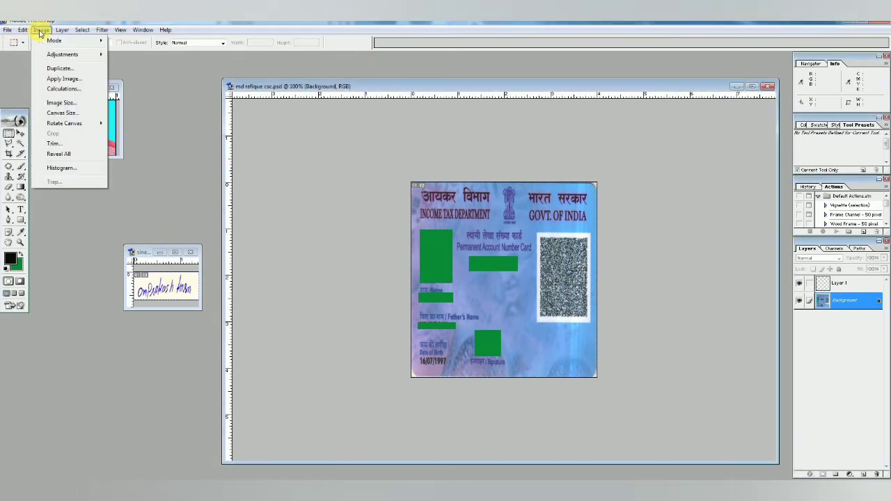
pyautogui.click(342, 90)
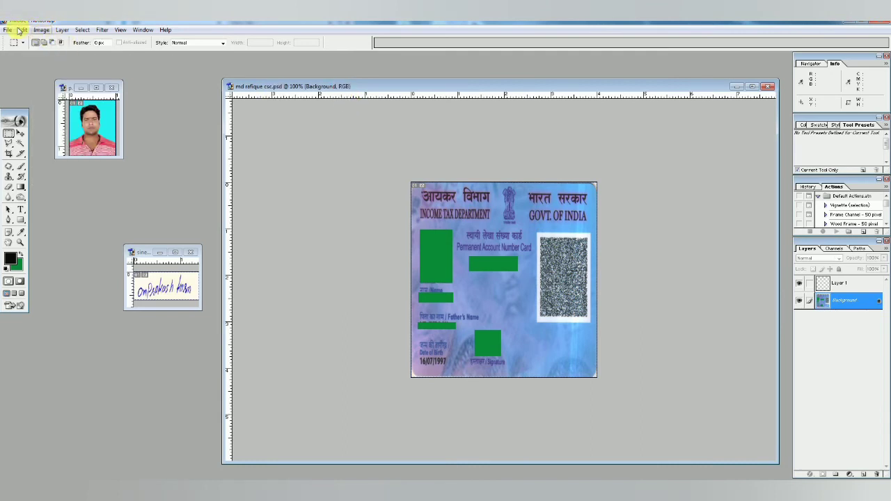
pyautogui.click(40, 31)
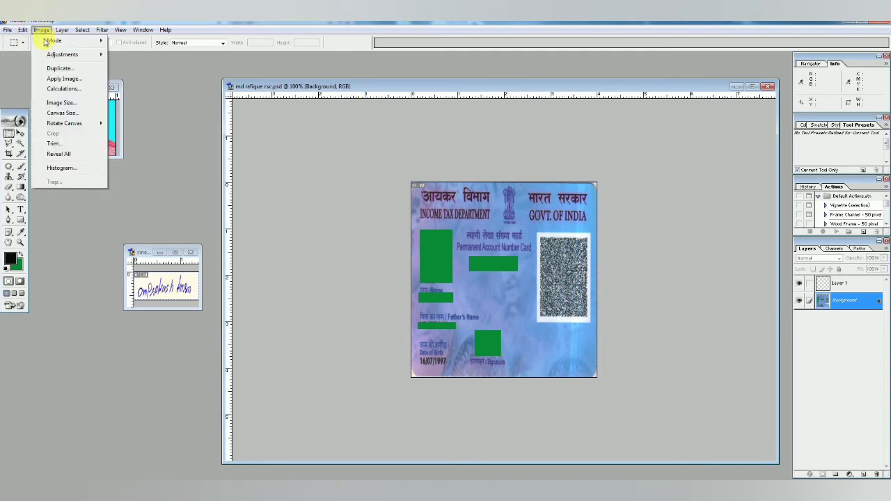
pyautogui.moveTo(54, 56)
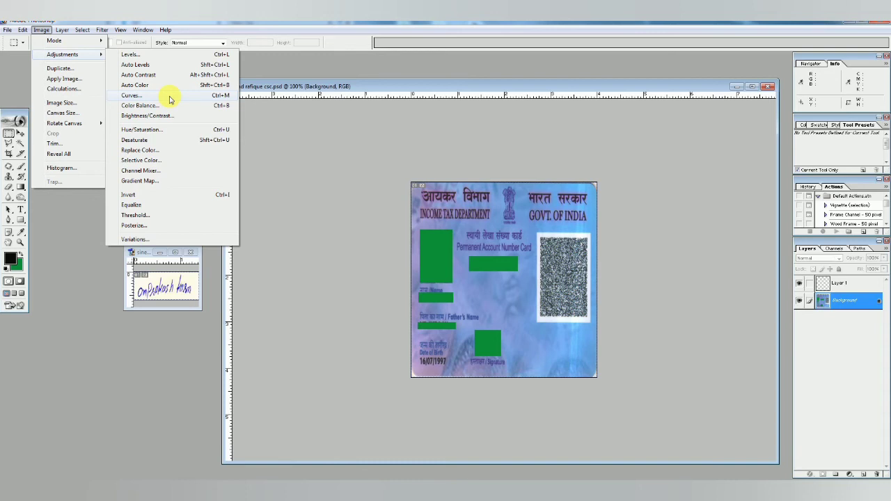
# Open the PAN card image in Save for Web.
pyautogui.click(10, 33)
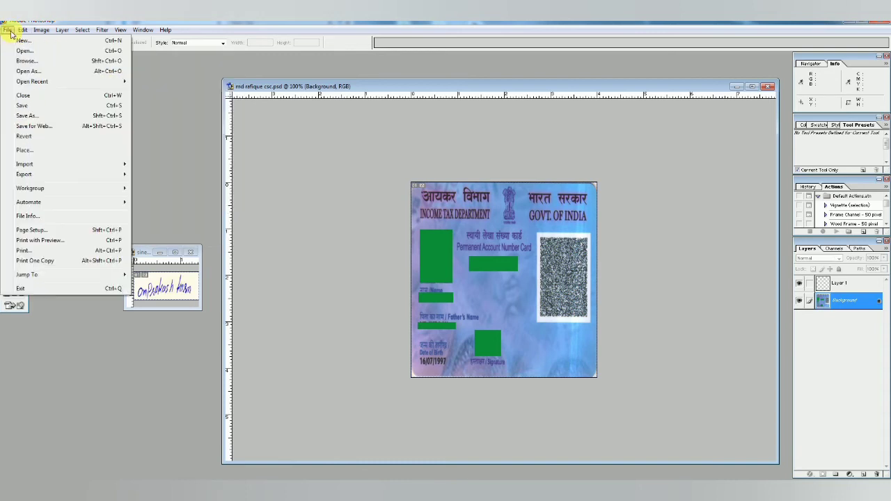
pyautogui.click(44, 128)
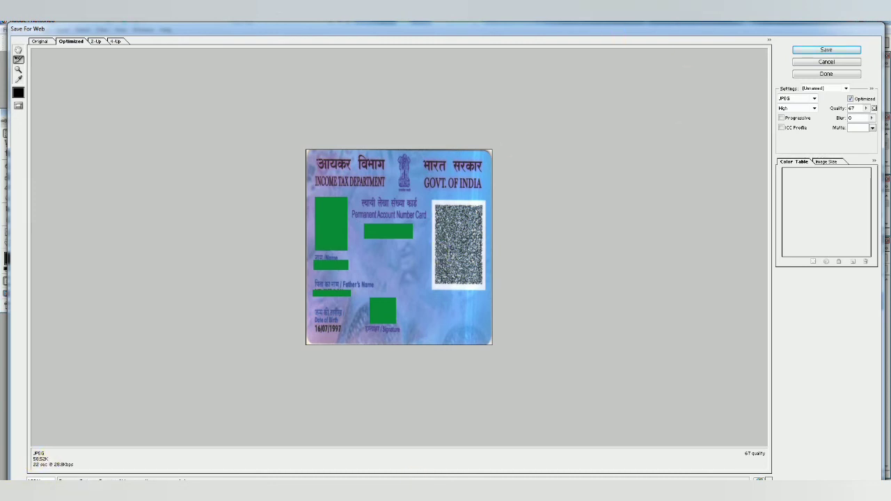
pyautogui.press('Return')
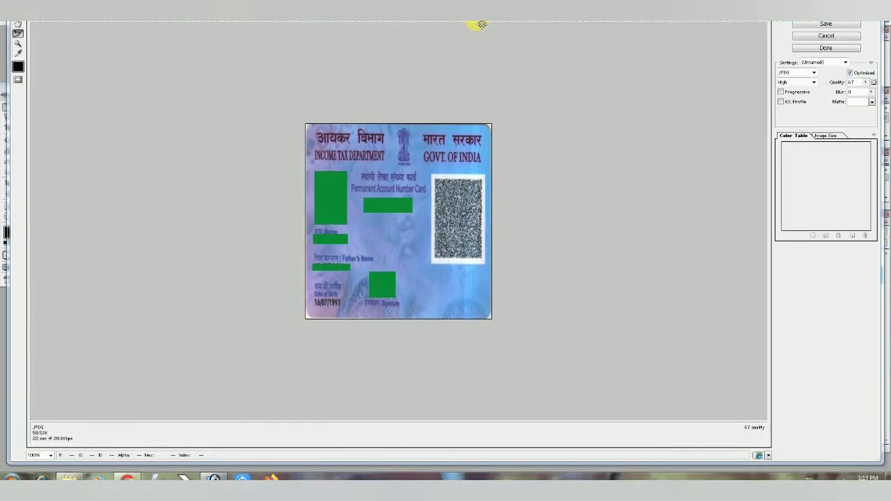
# Mark the estimated file size and the quality setting with red rectangles, and erase the annotations.
pyautogui.moveTo(508, 69)
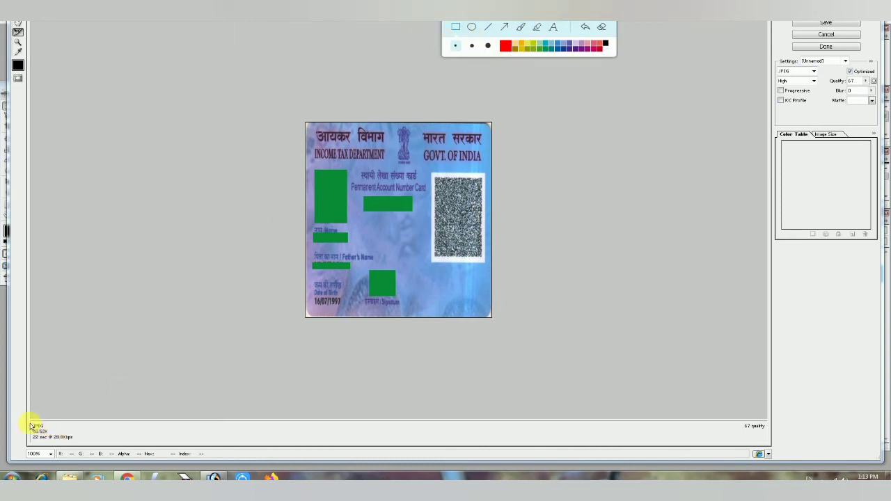
pyautogui.moveTo(25, 422); pyautogui.dragTo(74, 445)
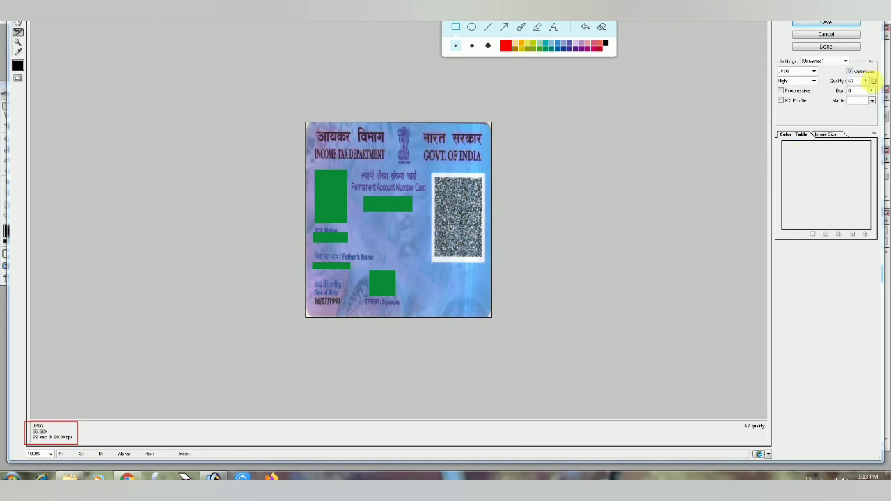
pyautogui.moveTo(839, 73); pyautogui.dragTo(866, 89)
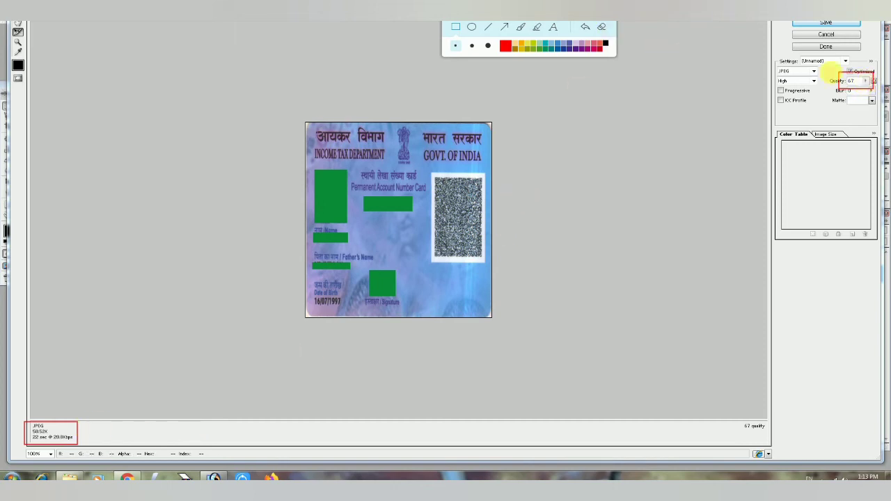
pyautogui.click(602, 26)
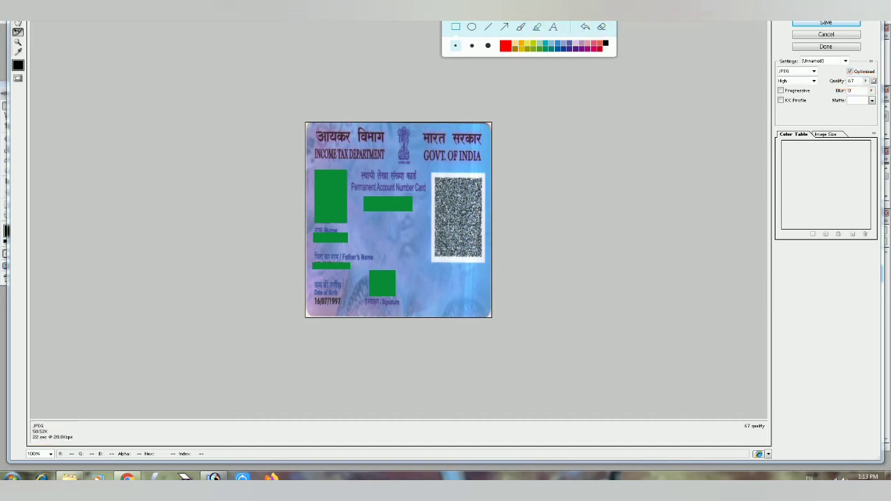
# Set the PAN card image's JPEG quality to 13 and mark the estimated file size with a red rectangle.
pyautogui.moveTo(865, 81); pyautogui.dragTo(829, 94)
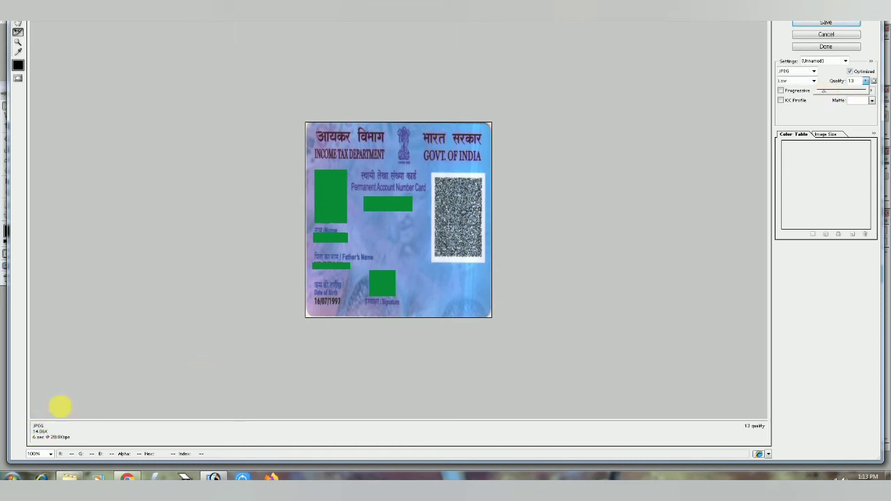
pyautogui.moveTo(524, 27)
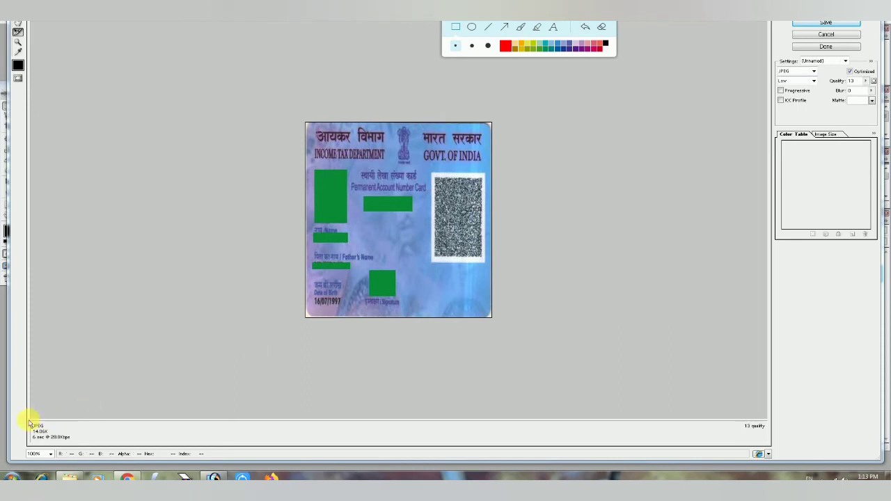
pyautogui.moveTo(28, 425); pyautogui.dragTo(63, 440)
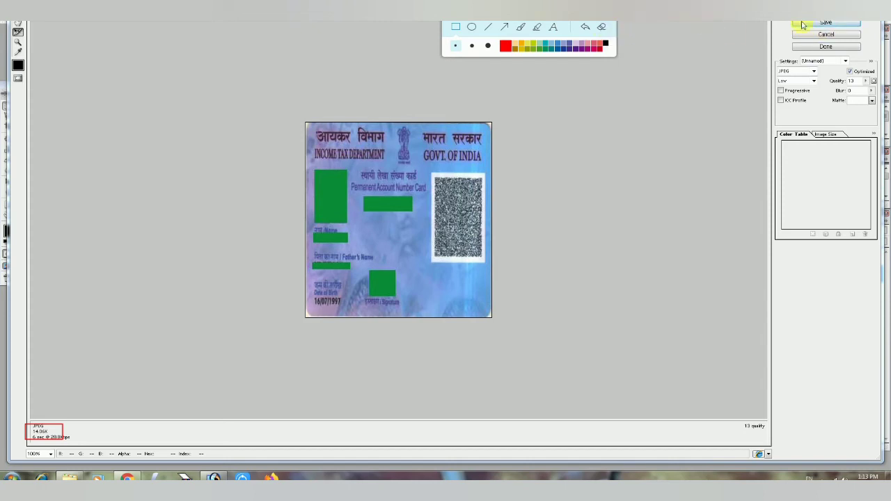
pyautogui.press('Escape')
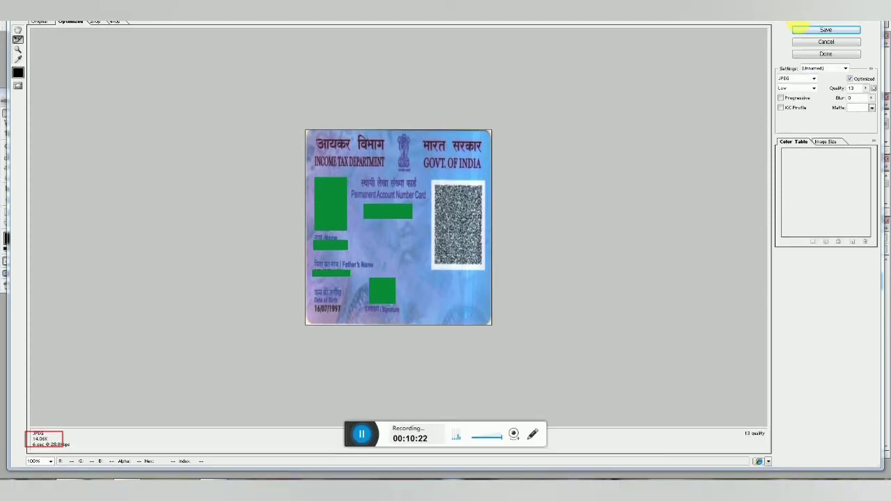
# Open and cancel saving the optimized PAN card image, close Save for Web keeping its settings, and switch to the registration form in Chrome.
pyautogui.click(811, 31)
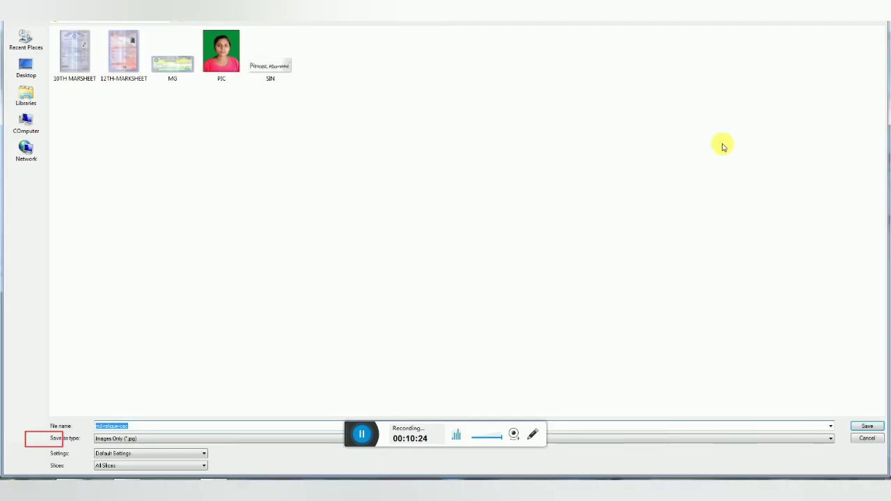
pyautogui.press('Escape')
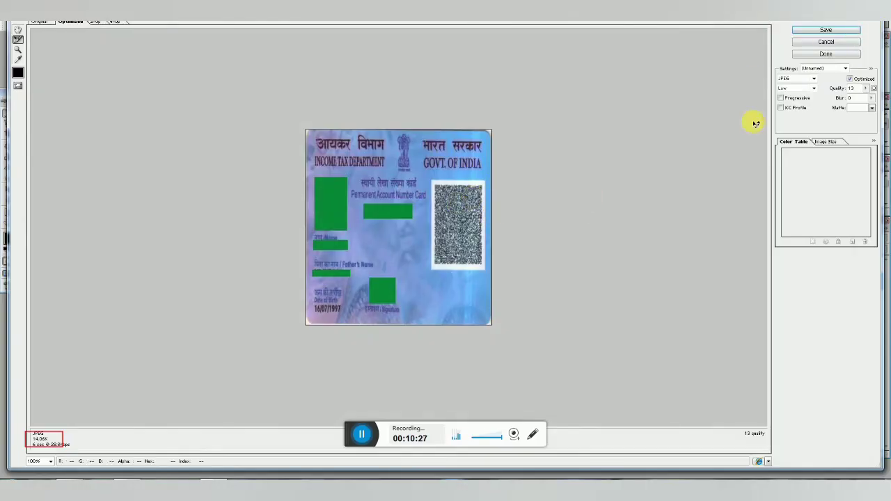
pyautogui.click(828, 55)
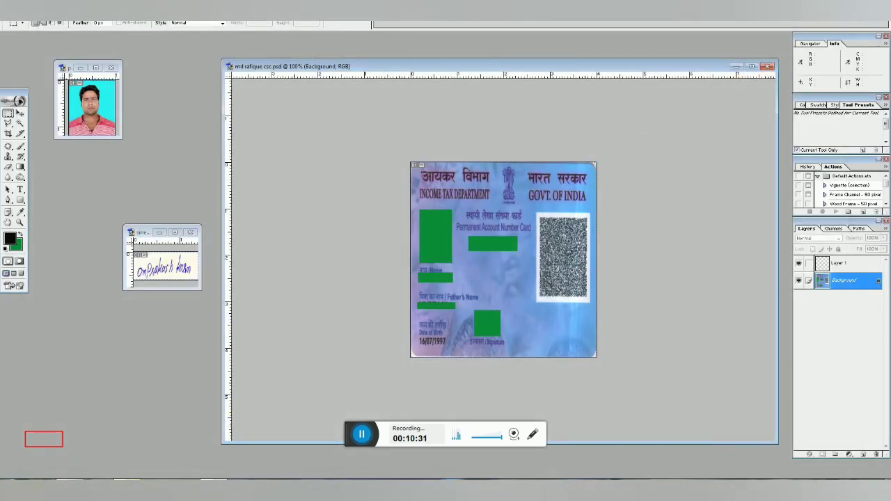
pyautogui.click(118, 479)
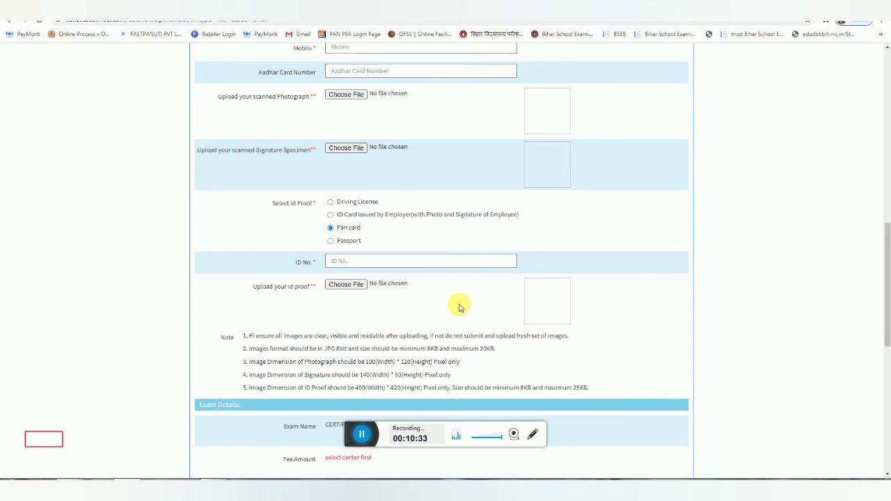
# Set the exam medium to HINDI in the Exam Details section of the registration form.
pyautogui.scroll(-3, 450, 296)
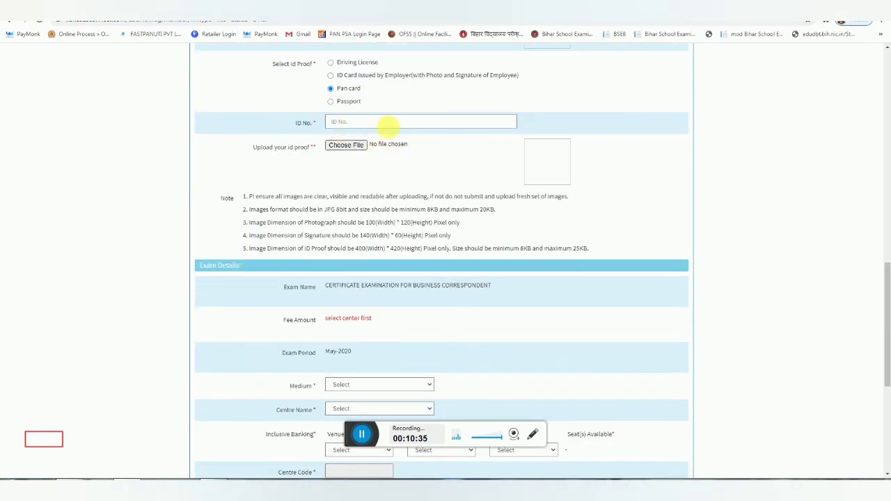
pyautogui.scroll(-2, 389, 216)
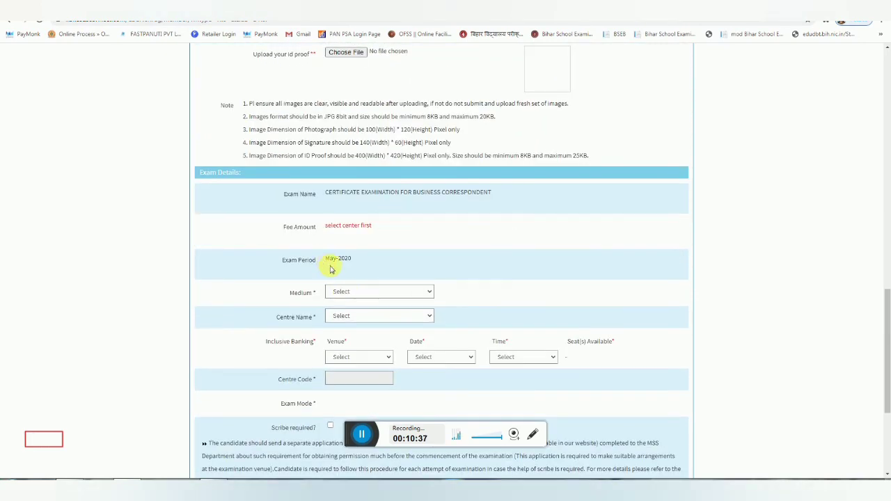
pyautogui.click(341, 294)
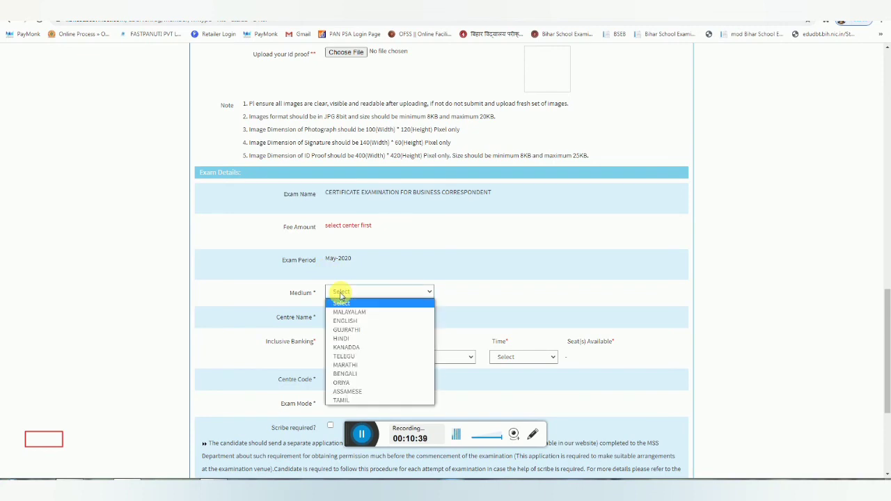
pyautogui.click(337, 339)
# Choose Supaul - Bihar as the exam centre.
pyautogui.click(350, 322)
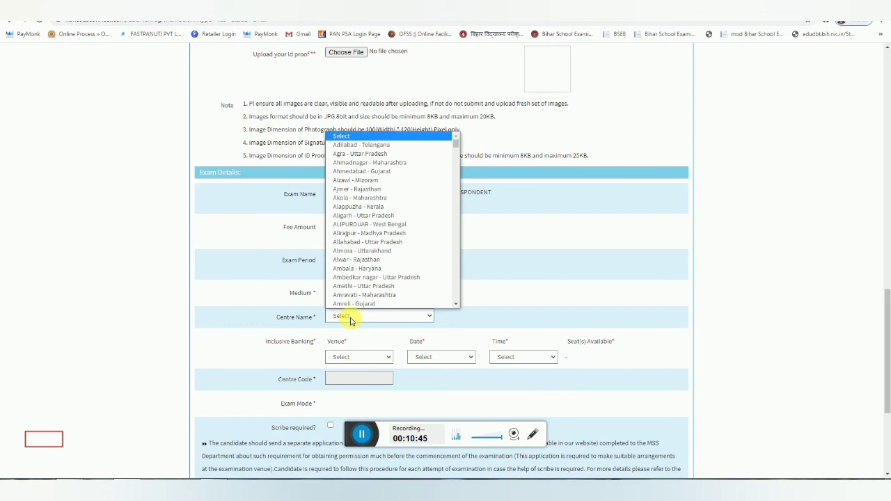
pyautogui.write('su')
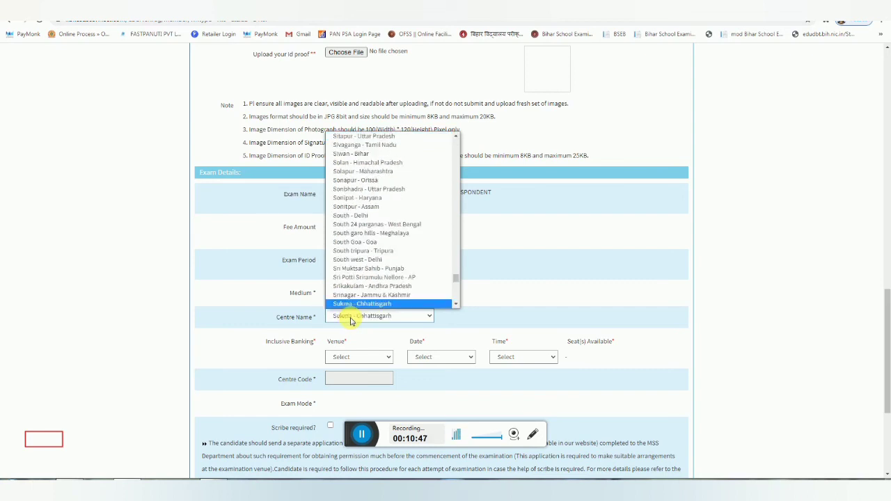
pyautogui.press('Down')
pyautogui.press('Down')
pyautogui.press('Down')
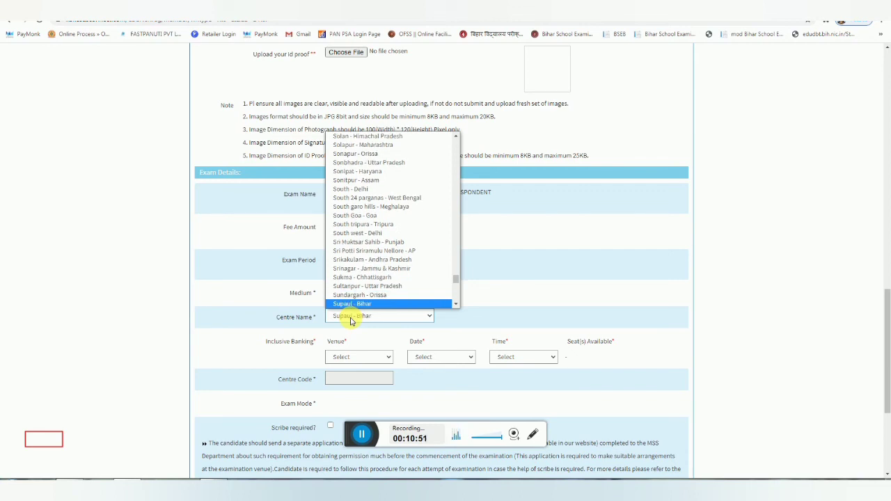
pyautogui.press('Return')
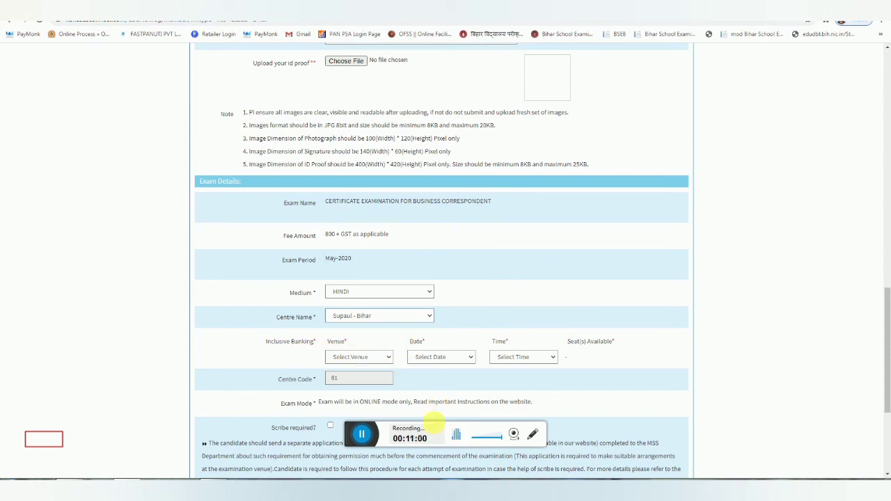
# Select the last listed CSC Academy venue with the exam date 09-Sep-2020 and the time 10.00 AM.
pyautogui.click(347, 359)
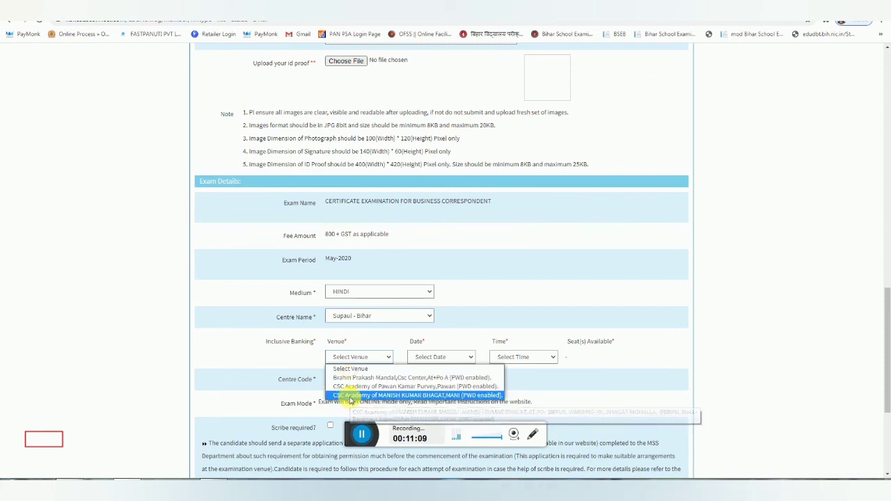
pyautogui.click(352, 397)
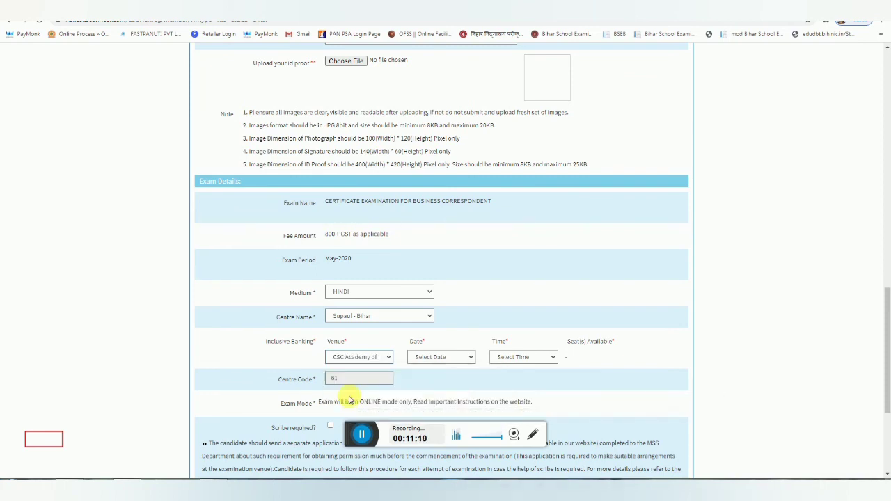
pyautogui.click(439, 357)
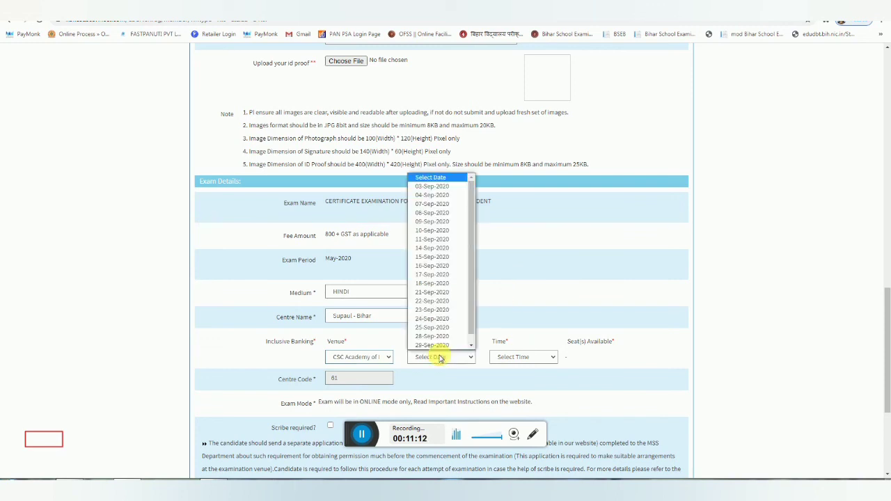
pyautogui.click(438, 222)
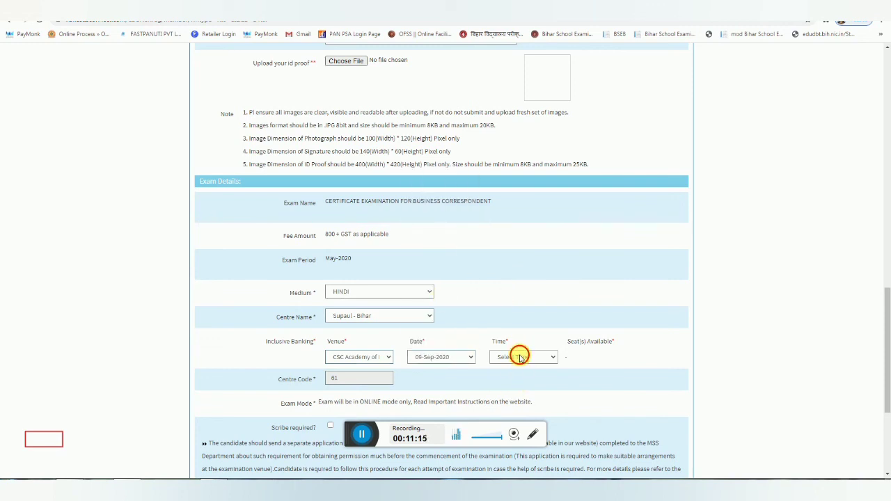
pyautogui.click(517, 355)
pyautogui.click(514, 376)
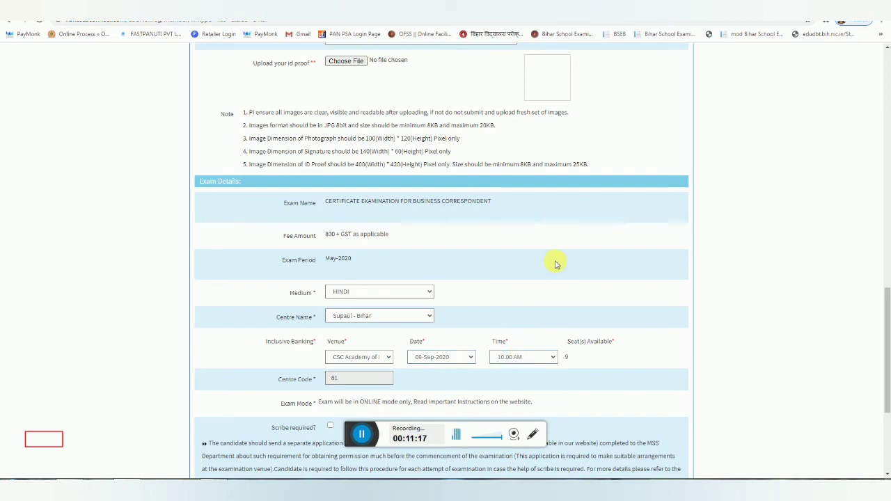
# Accept the declaration at the end of the form and review the personal detail and upload fields above it.
pyautogui.scroll(-2, 557, 264)
pyautogui.scroll(1, 414, 185)
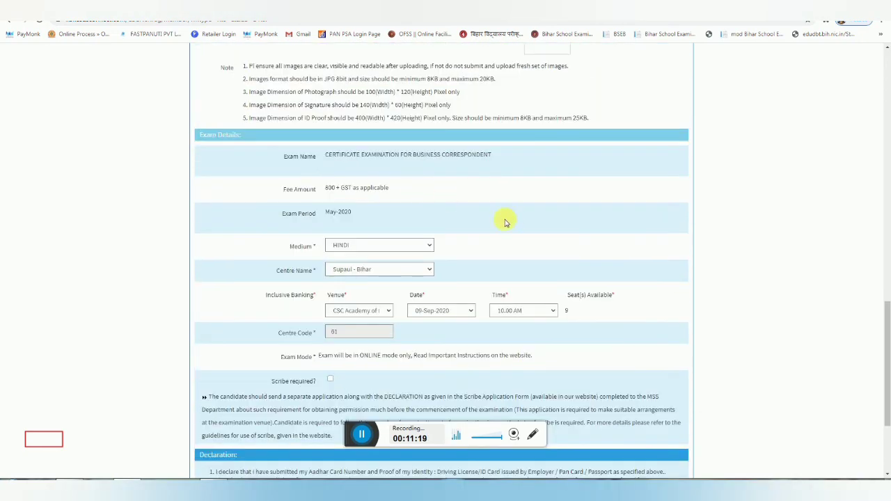
pyautogui.scroll(-2, 507, 223)
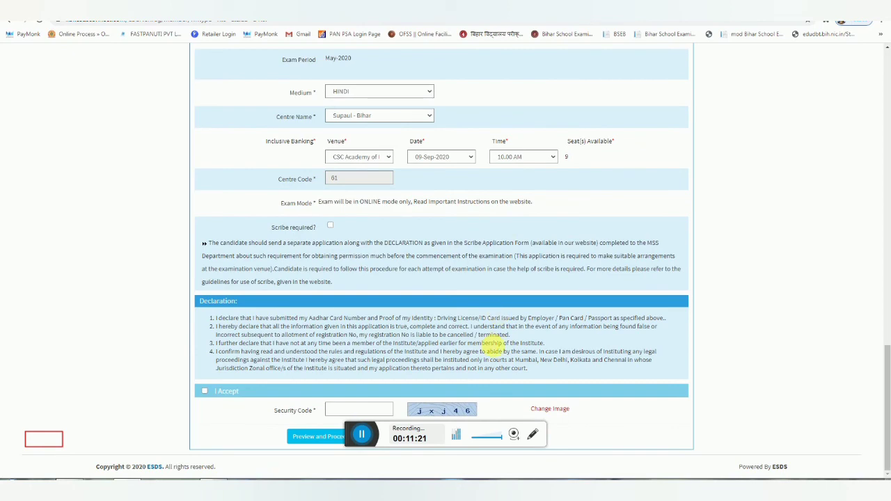
pyautogui.scroll(4, 265, 385)
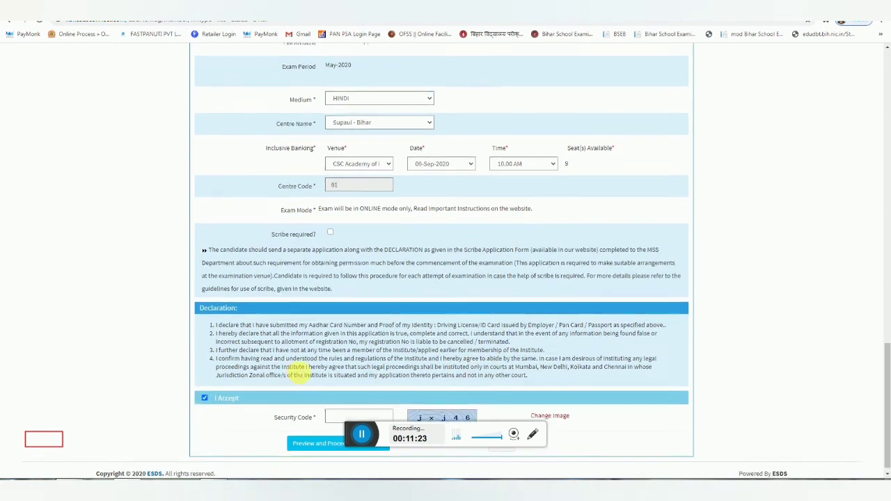
pyautogui.scroll(1, 300, 375)
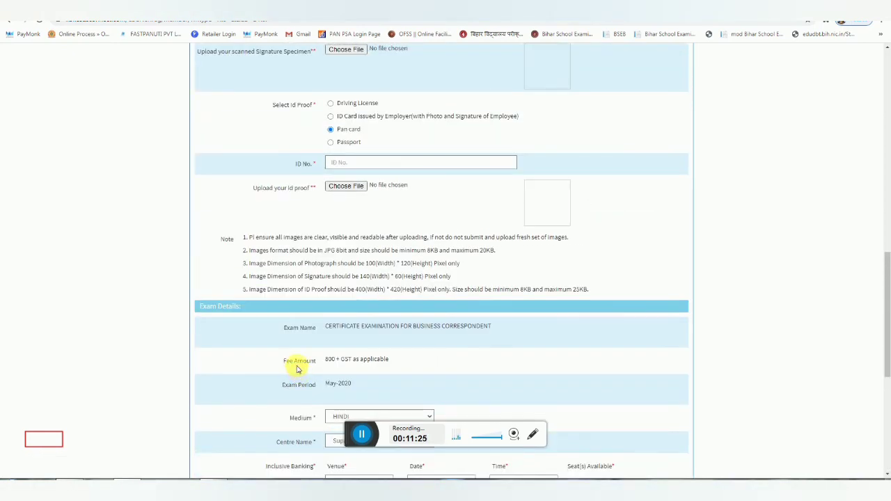
pyautogui.scroll(3, 298, 369)
pyautogui.scroll(3, 298, 369)
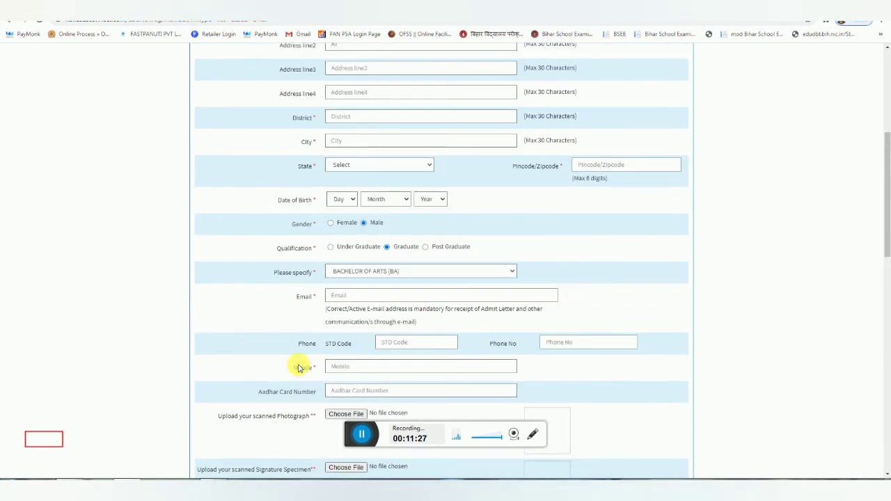
pyautogui.scroll(-15, 298, 366)
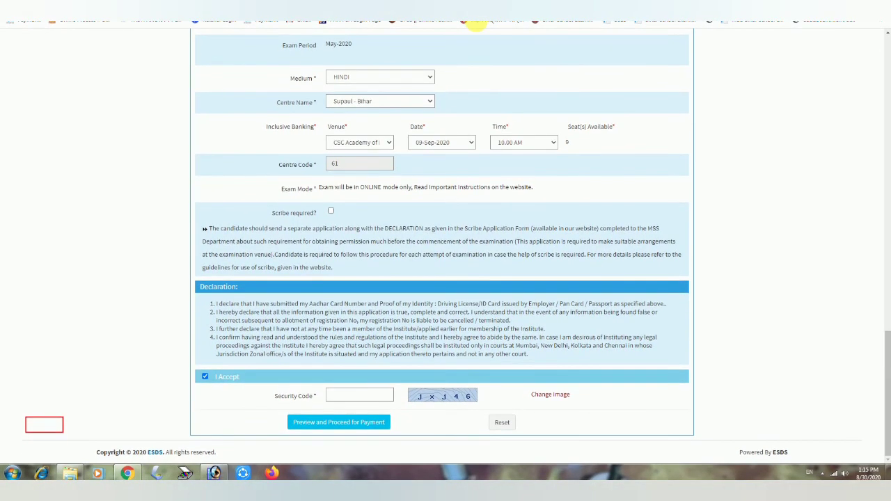
# Mark the security code image, the Security Code field and Preview and Proceed for Payment with red rectangles.
pyautogui.click(379, 395)
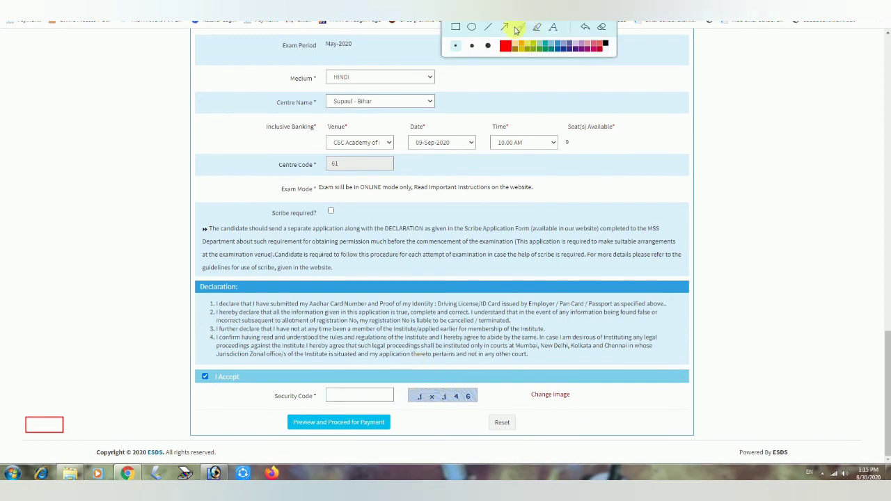
pyautogui.moveTo(406, 404); pyautogui.dragTo(486, 388)
pyautogui.moveTo(318, 387); pyautogui.dragTo(396, 402)
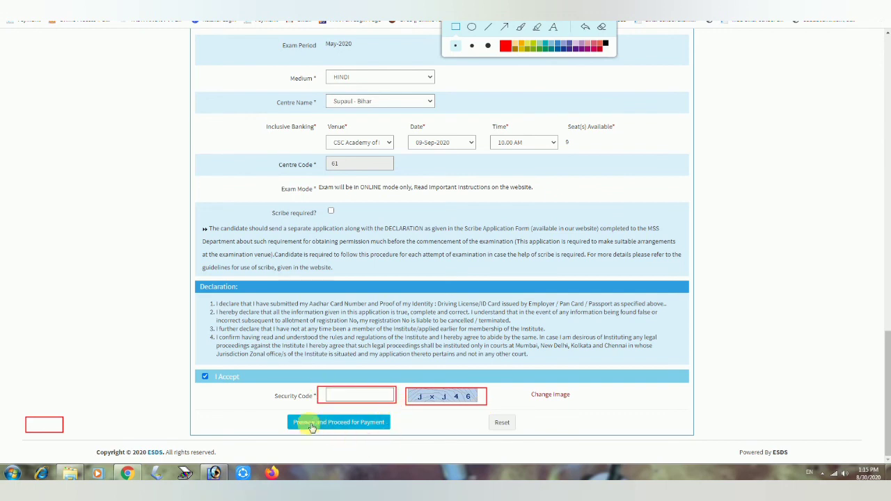
pyautogui.moveTo(279, 416); pyautogui.dragTo(394, 429)
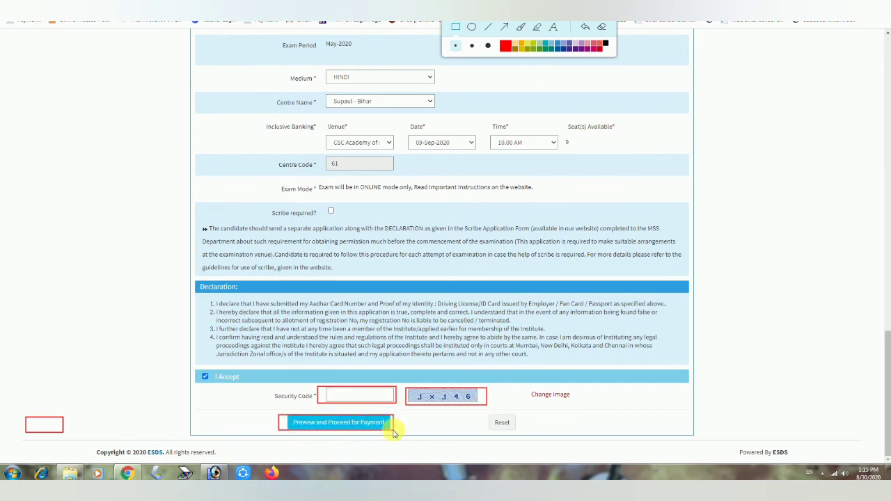